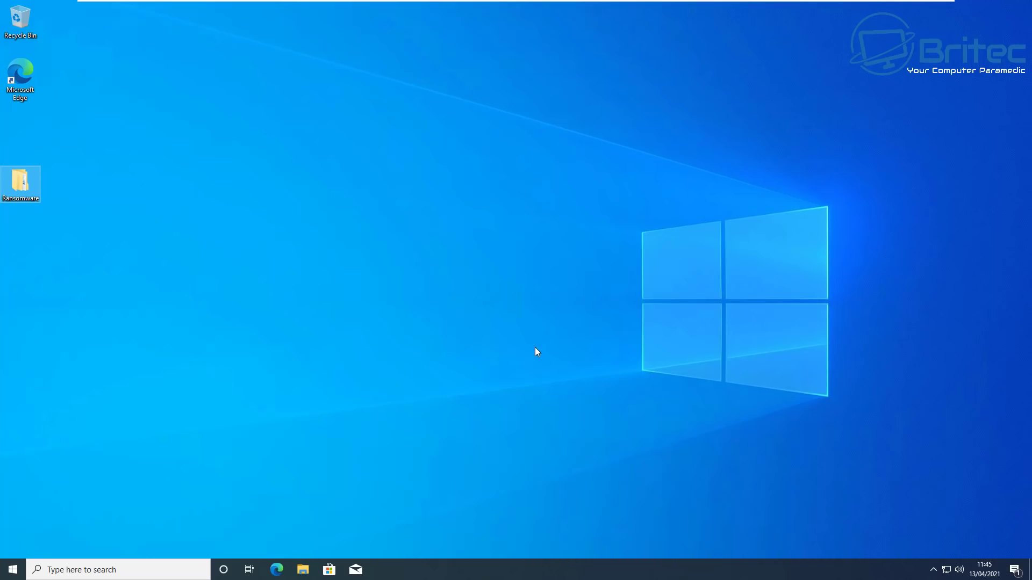
Open Settings maximised and go to Update & Security > Windows Security
{"action": "left_click", "coordinate": [13, 570]}
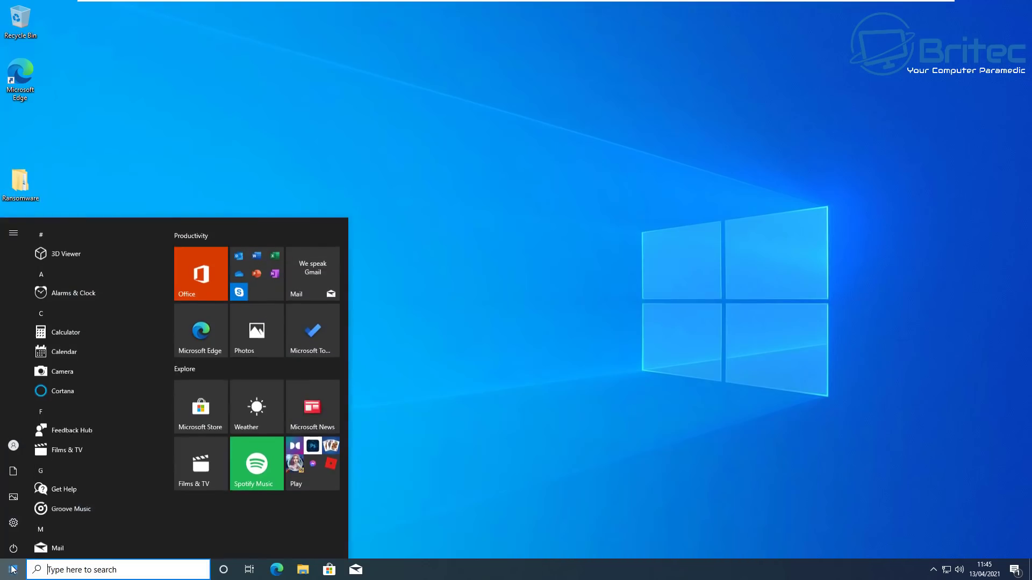
{"action": "mouse_move", "coordinate": [9, 526]}
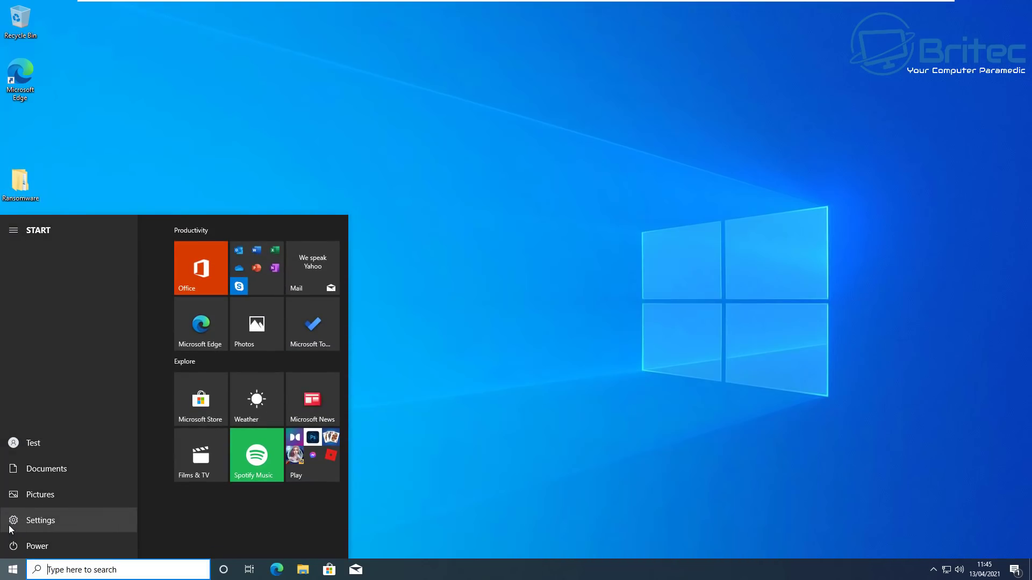
{"action": "left_click", "coordinate": [30, 527]}
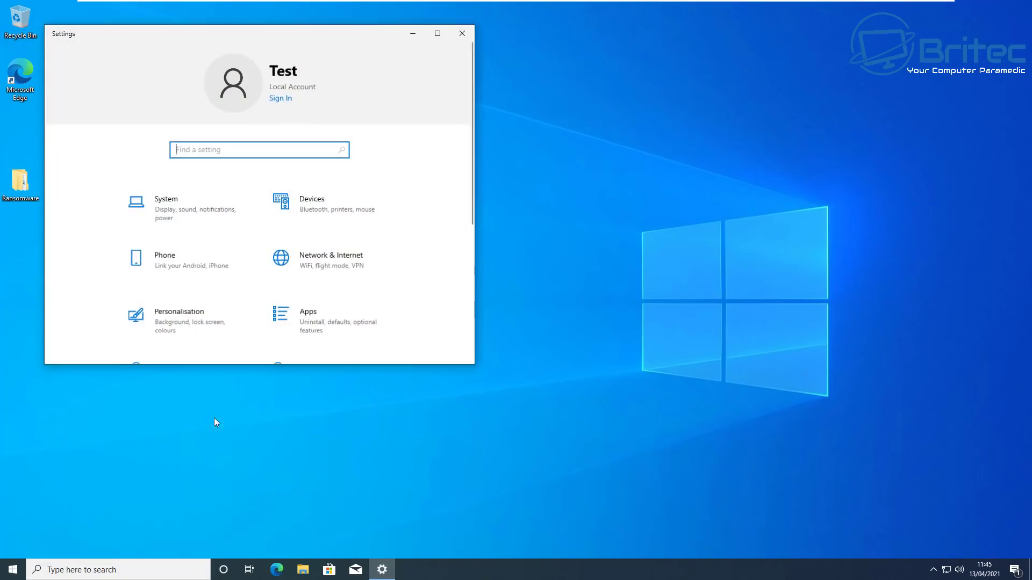
{"action": "left_click", "coordinate": [437, 34]}
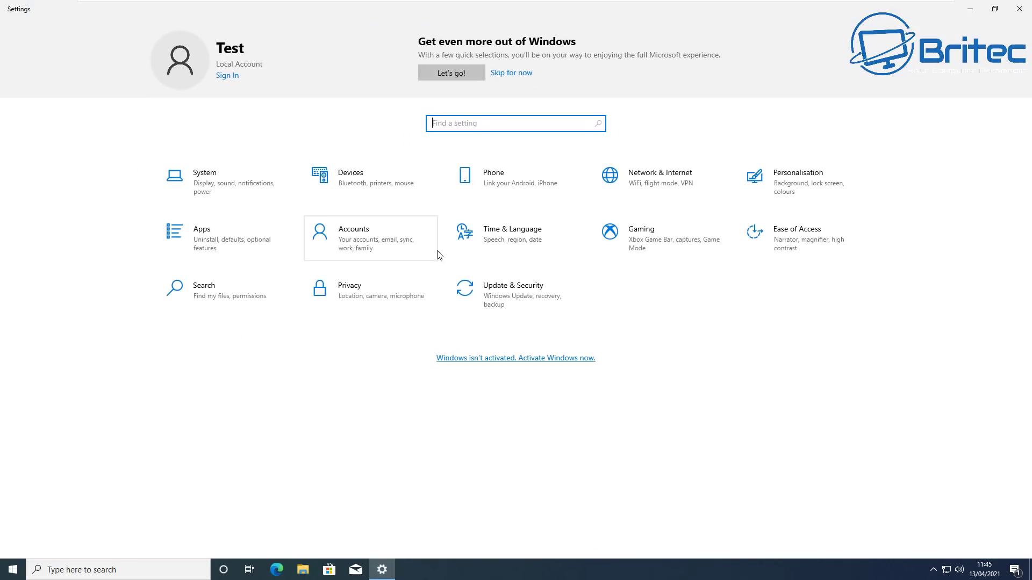
{"action": "left_click", "coordinate": [527, 302]}
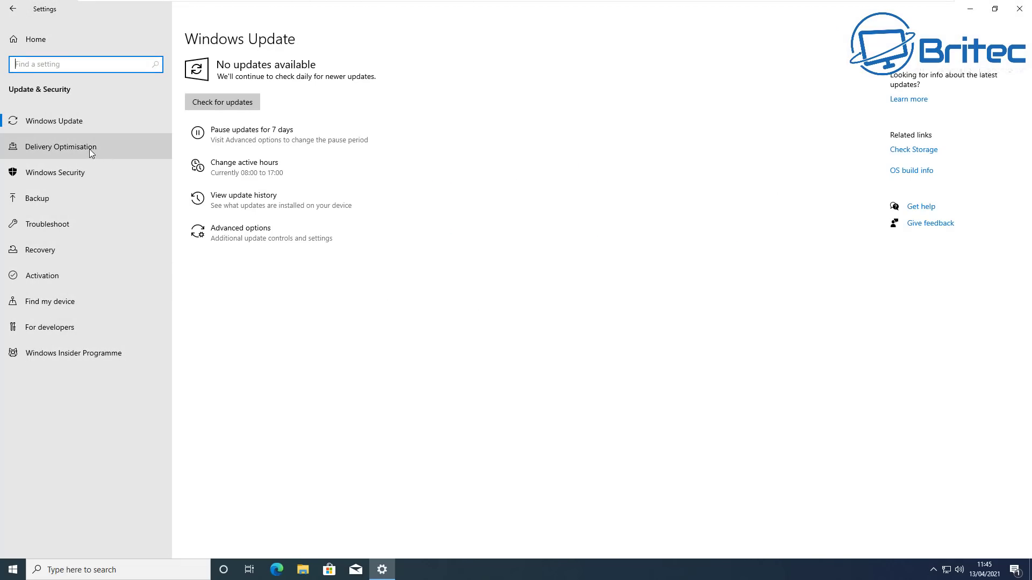
{"action": "left_click", "coordinate": [77, 171]}
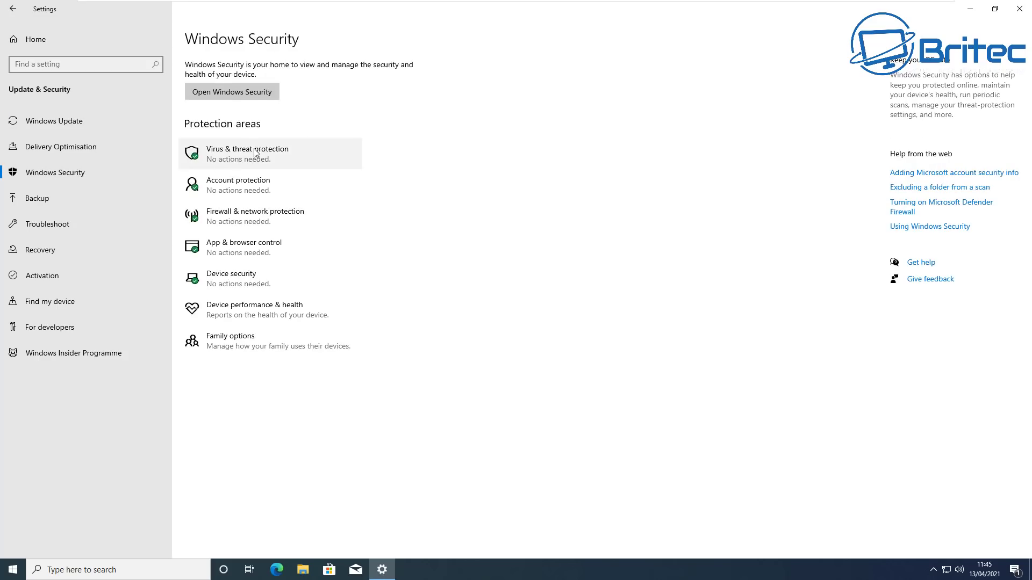
Enable Potentially unwanted app blocking in App & browser control's reputation-based protection, approving the admin prompt
{"action": "left_click", "coordinate": [258, 100]}
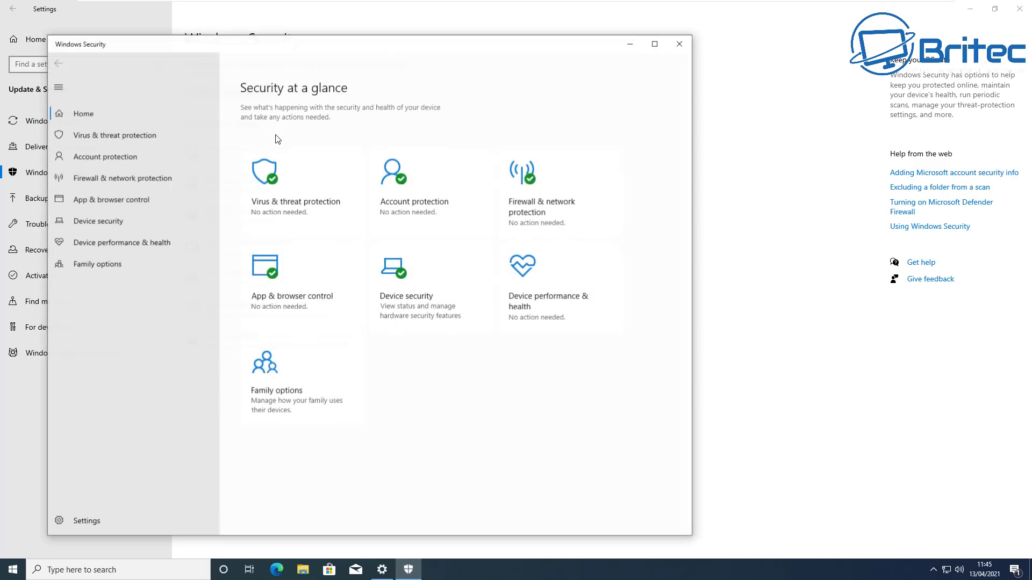
{"action": "left_click_drag", "start_coordinate": [330, 50], "coordinate": [466, 48]}
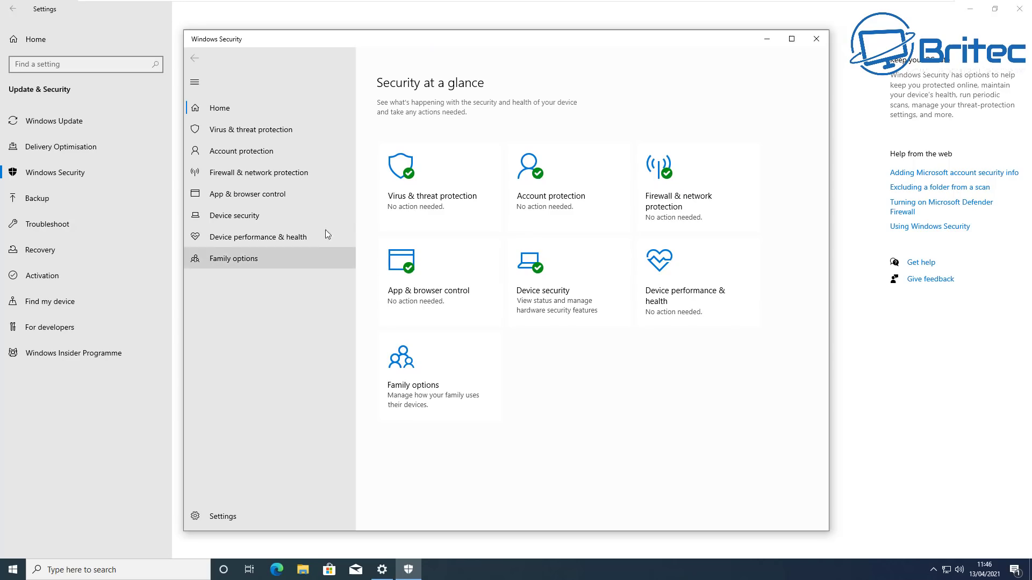
{"action": "left_click", "coordinate": [262, 197]}
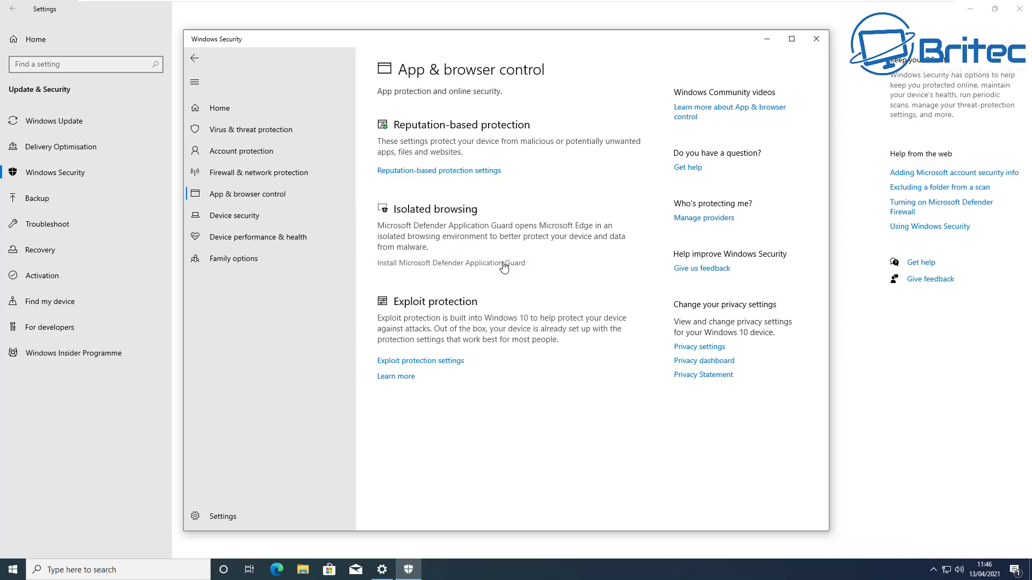
{"action": "left_click", "coordinate": [452, 171]}
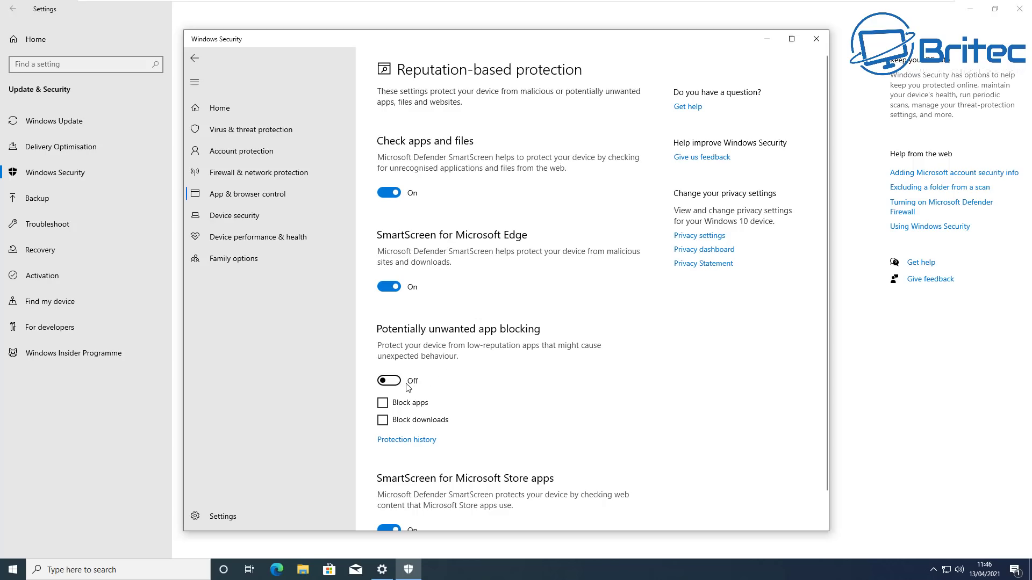
{"action": "left_click", "coordinate": [396, 381]}
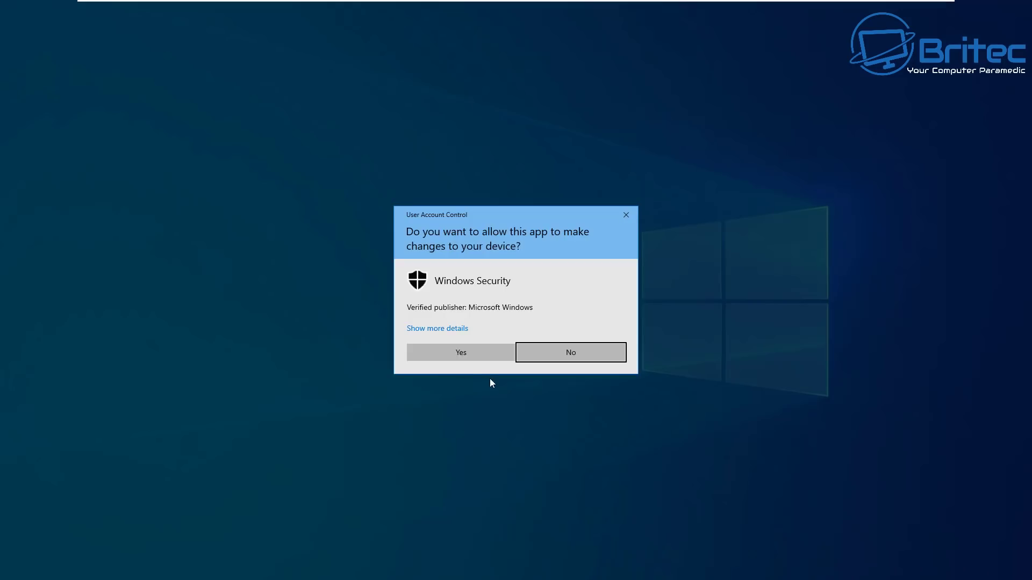
{"action": "left_click", "coordinate": [460, 351]}
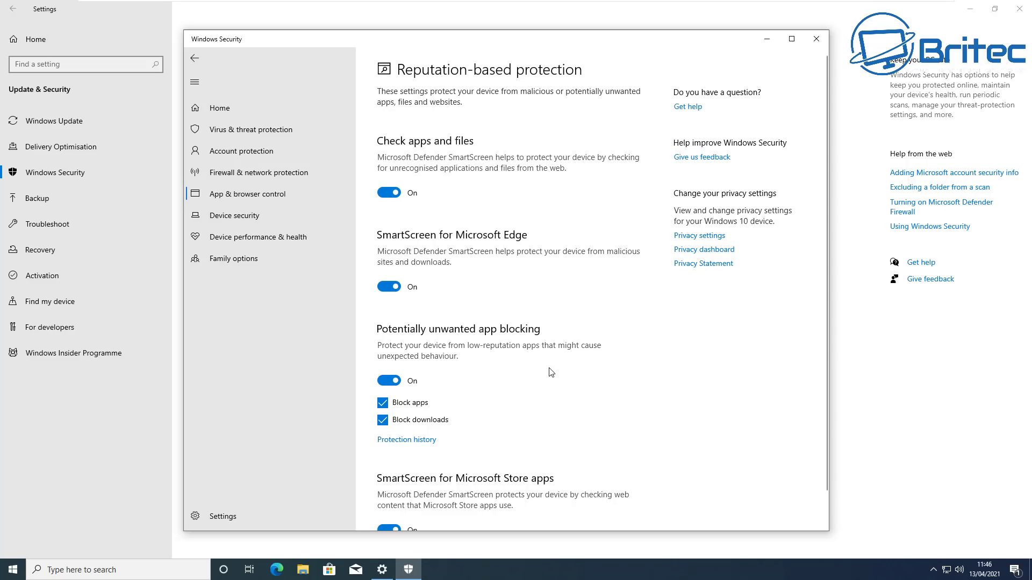
{"action": "scroll", "coordinate": [551, 372], "scroll_direction": "down", "scroll_amount": 2}
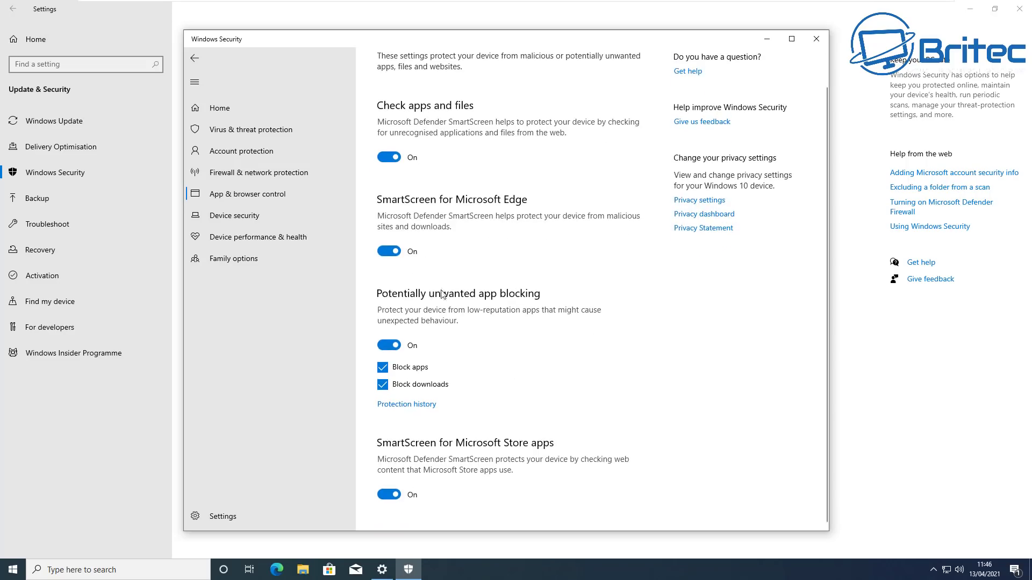
Browse the Firewall, Device security and Account protection pages, ending on Virus & threat protection
{"action": "left_click", "coordinate": [231, 176]}
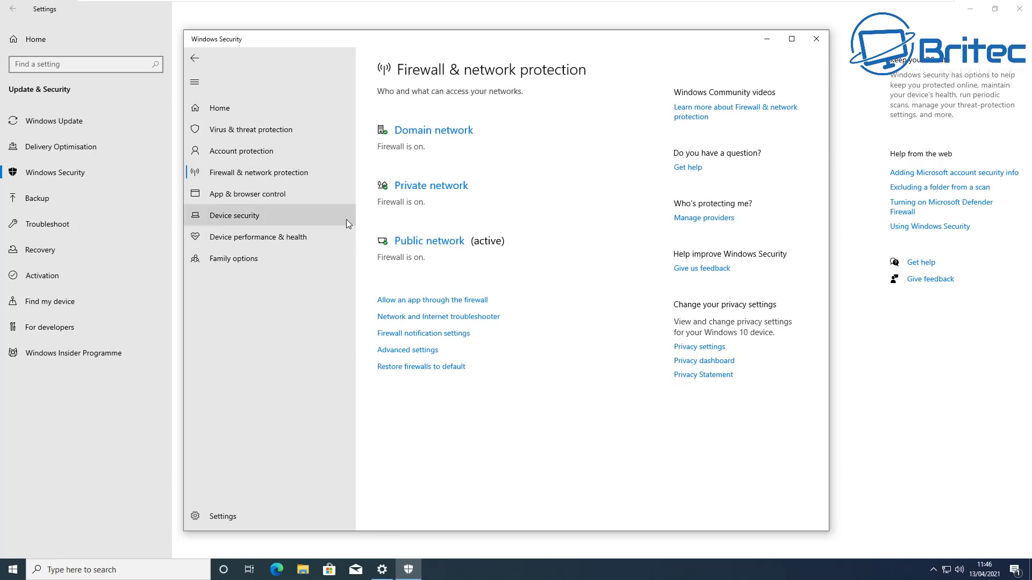
{"action": "left_click", "coordinate": [230, 218]}
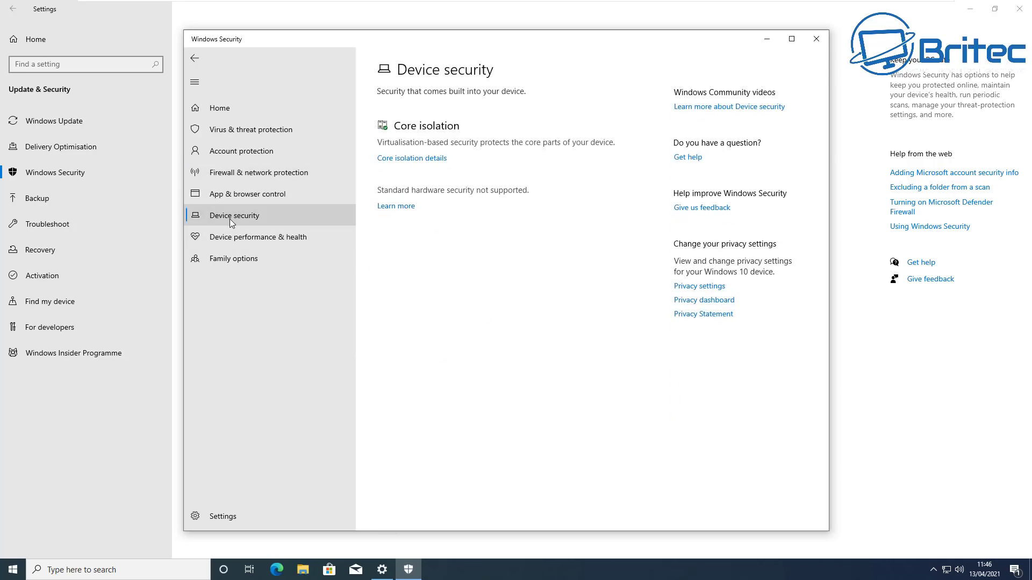
{"action": "left_click", "coordinate": [243, 156]}
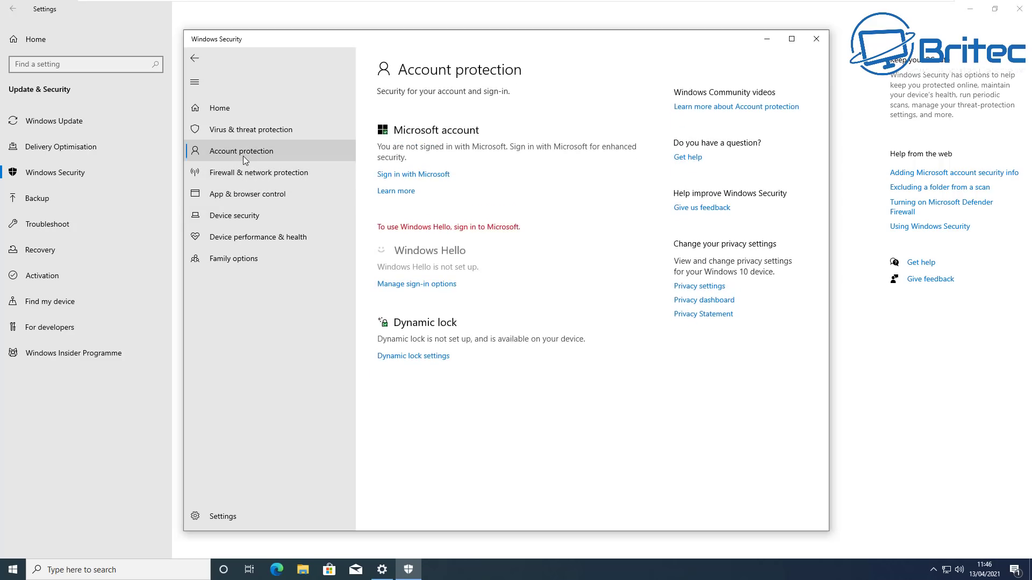
{"action": "left_click", "coordinate": [251, 133]}
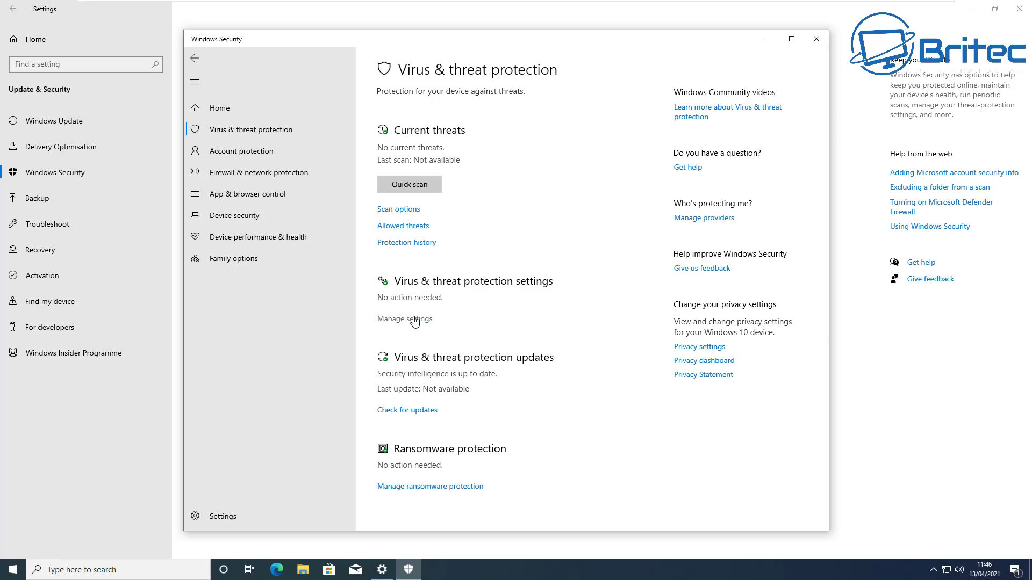
Turn on Controlled folder access under ransomware protection, approving the permission prompt
{"action": "left_click", "coordinate": [438, 487]}
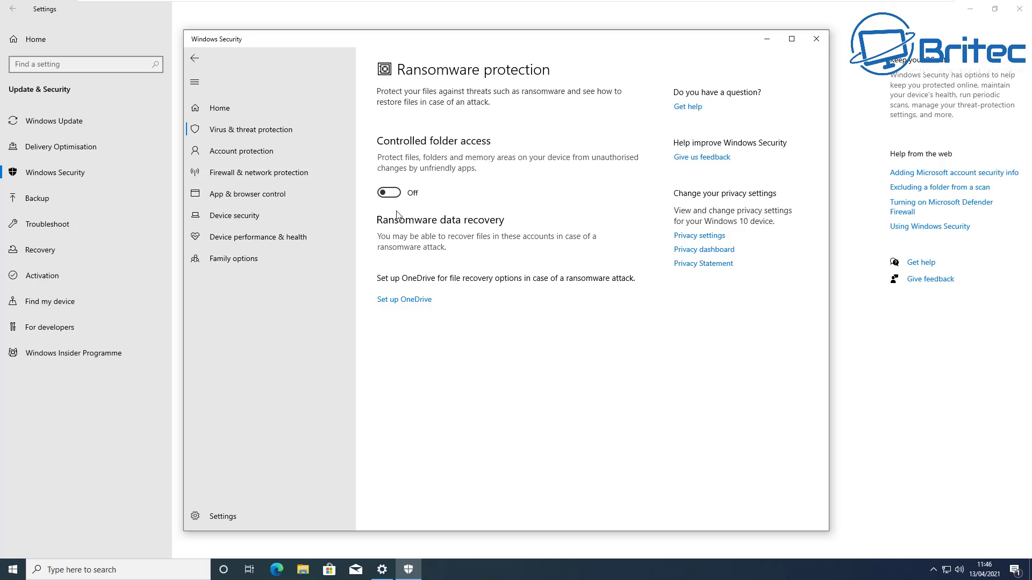
{"action": "left_click", "coordinate": [388, 192]}
{"action": "left_click", "coordinate": [453, 356]}
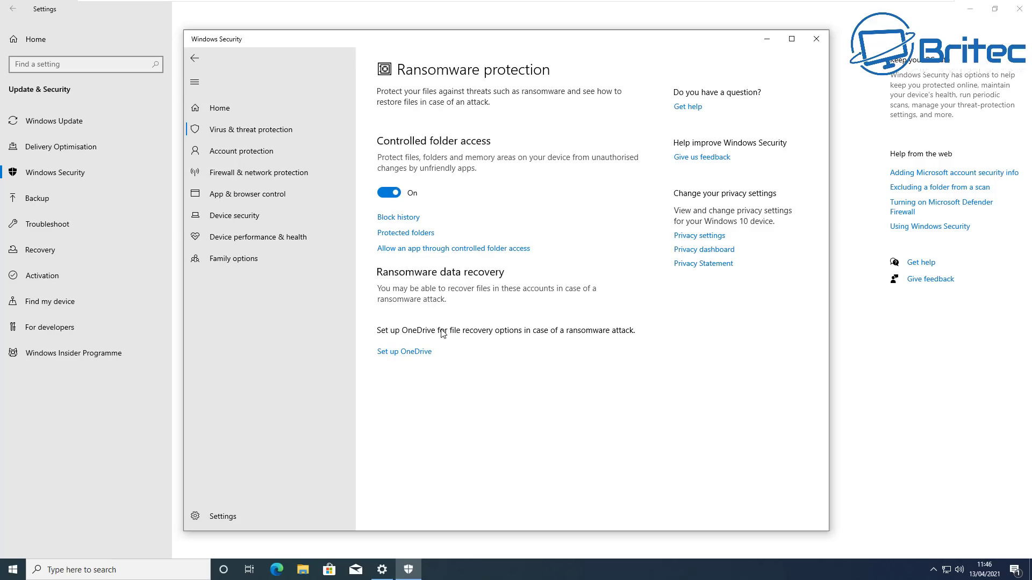
Look over Device performance, App & browser control, Firewall and Account pages, then close Windows Security
{"action": "left_click", "coordinate": [245, 240]}
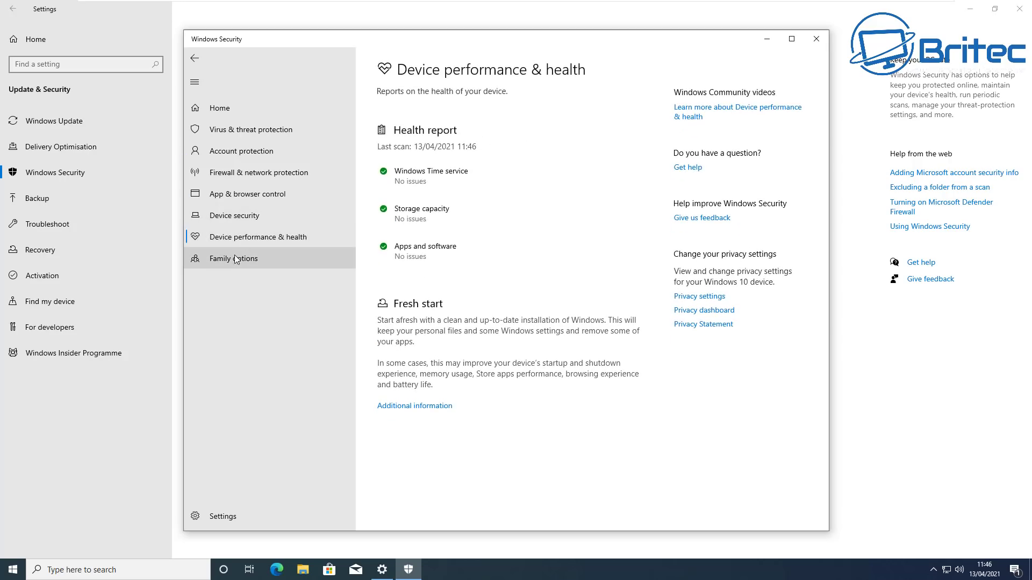
{"action": "left_click", "coordinate": [242, 197]}
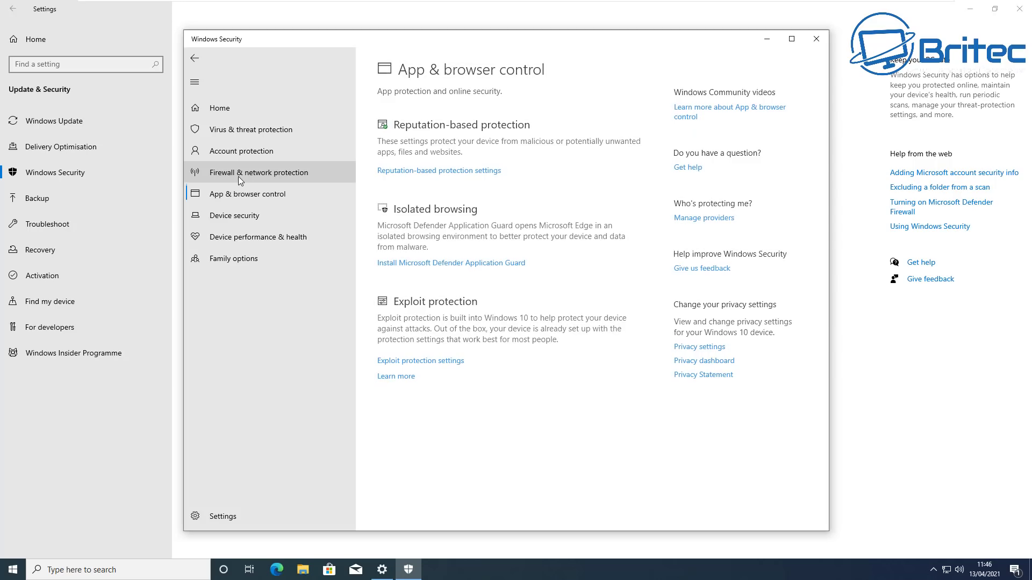
{"action": "left_click", "coordinate": [237, 176]}
{"action": "left_click", "coordinate": [239, 157]}
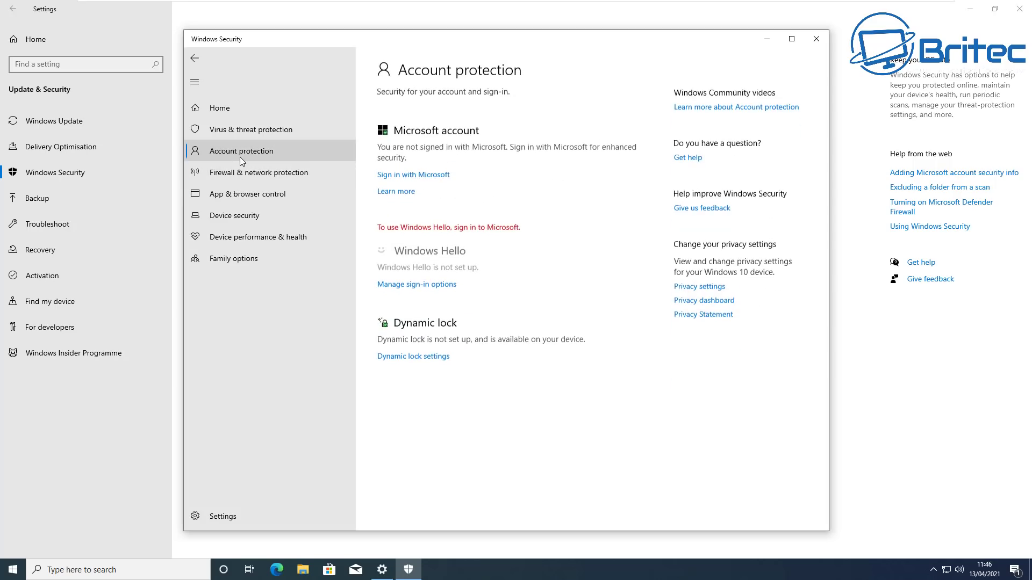
{"action": "left_click", "coordinate": [816, 39]}
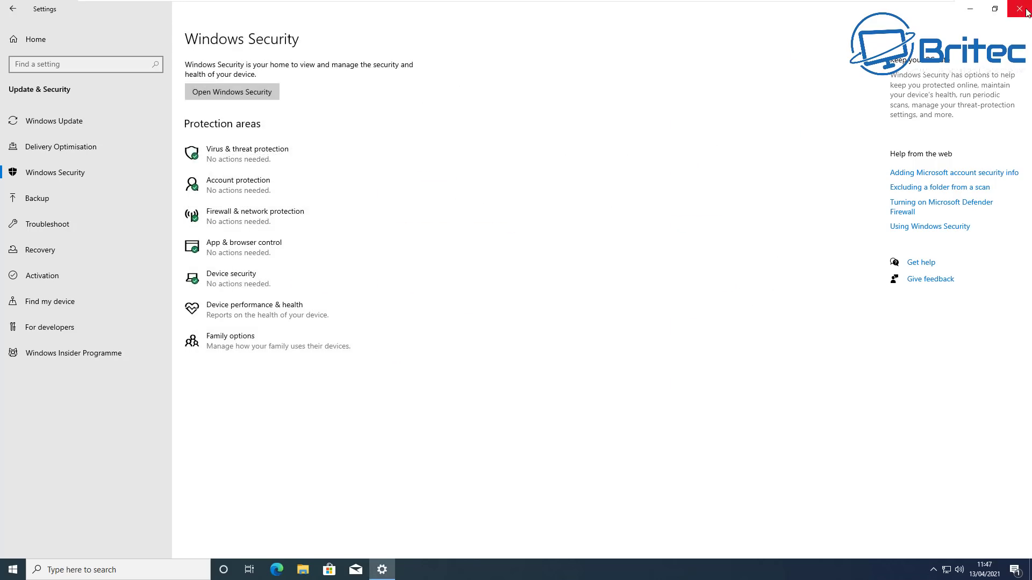
Close Settings and open the largest zip in the desktop Ransomware folder with 7-Zip
{"action": "left_click", "coordinate": [1019, 9]}
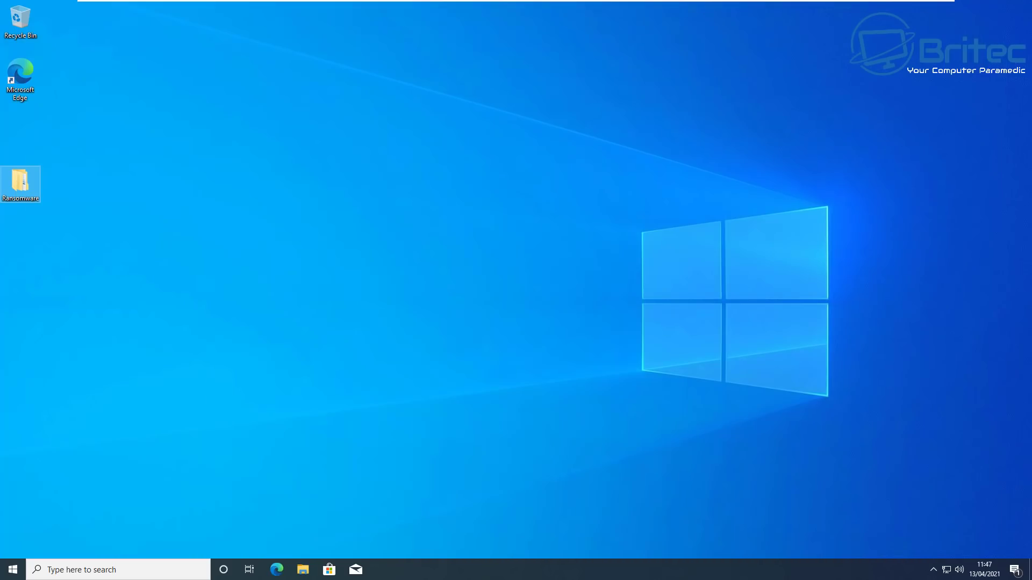
{"action": "double_click", "coordinate": [19, 183]}
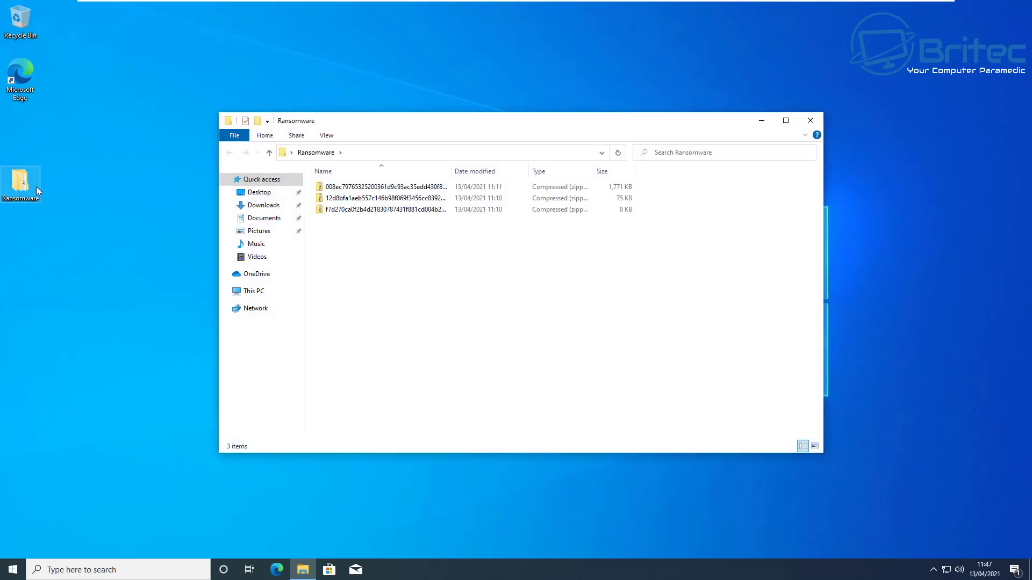
{"action": "left_click", "coordinate": [342, 188]}
{"action": "right_click", "coordinate": [343, 192]}
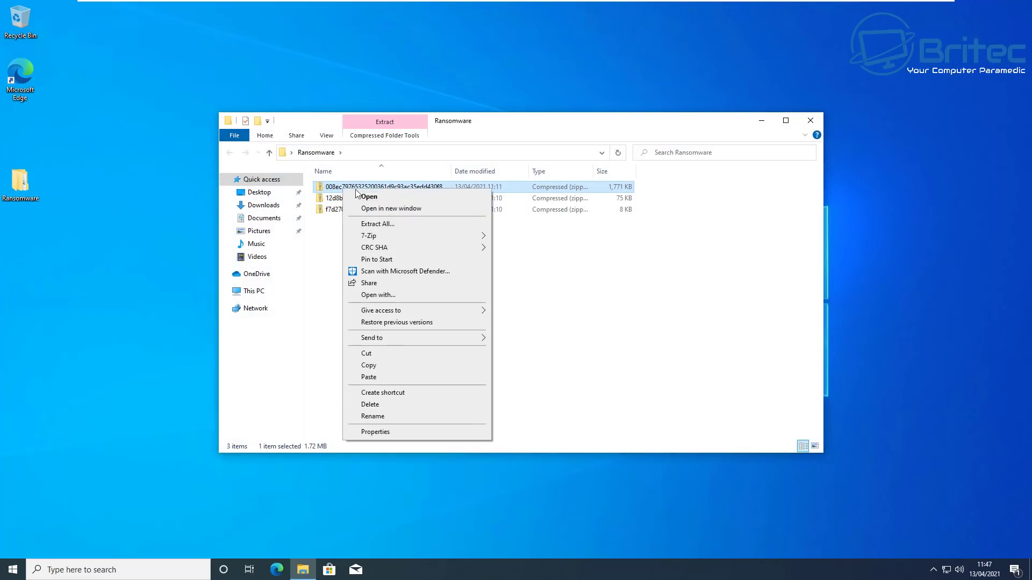
{"action": "mouse_move", "coordinate": [408, 236]}
{"action": "left_click", "coordinate": [515, 237]}
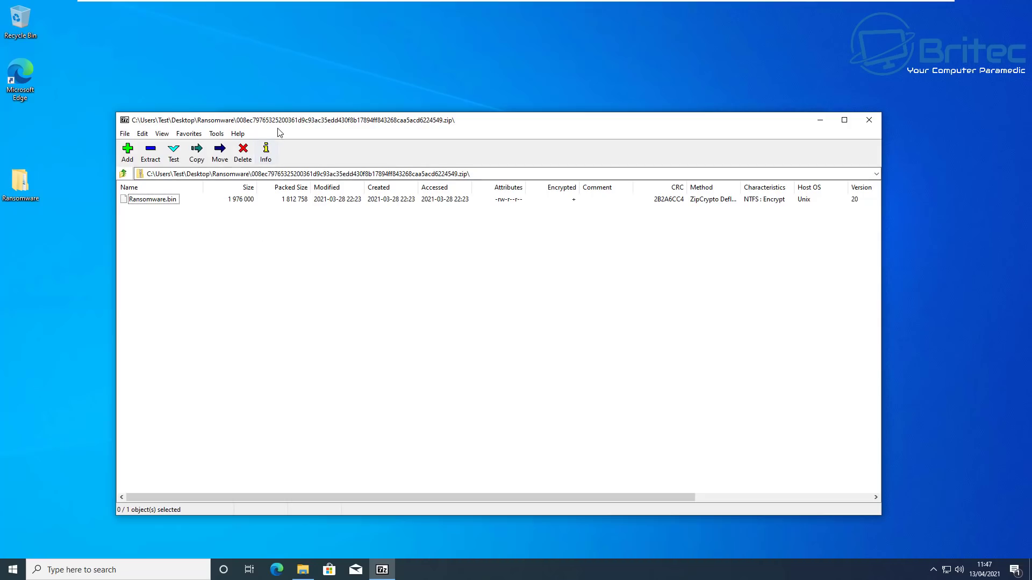
Extract Ransomware.bin to the desktop, rename it Ransomware.exe, and minimise the Ransomware folder
{"action": "left_click_drag", "start_coordinate": [159, 200], "coordinate": [333, 89]}
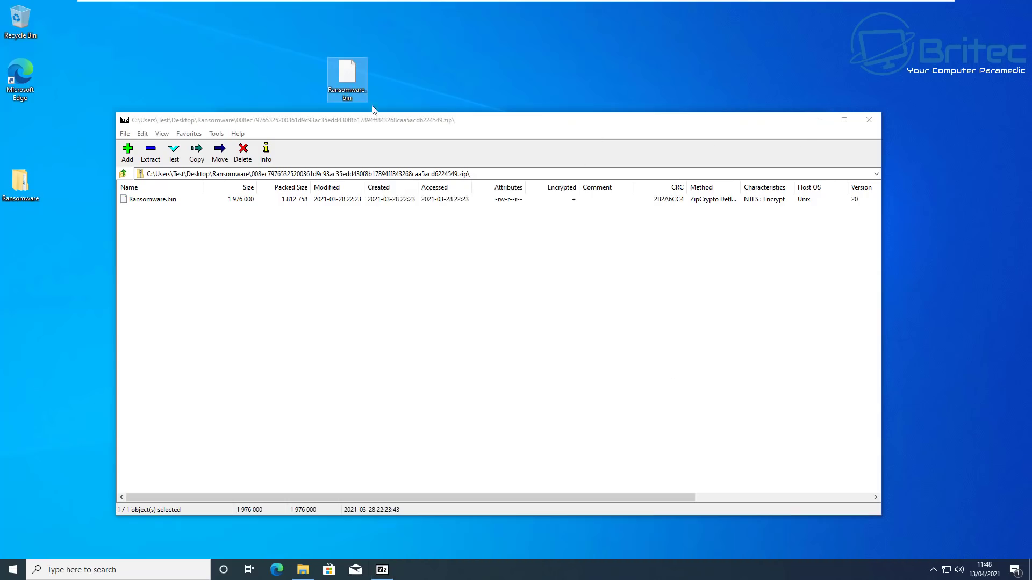
{"action": "left_click", "coordinate": [819, 120]}
{"action": "right_click", "coordinate": [355, 91]}
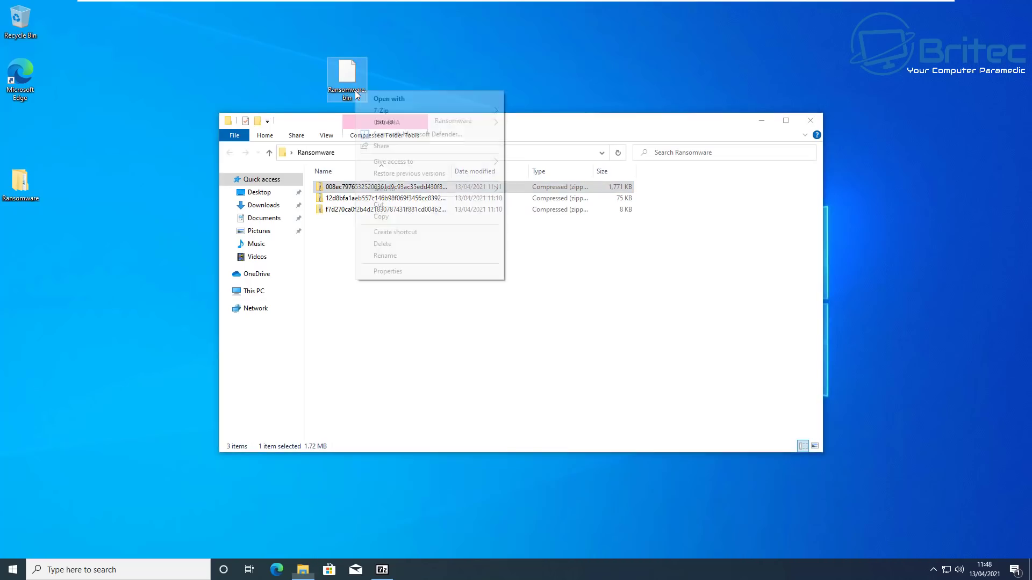
{"action": "left_click", "coordinate": [384, 256]}
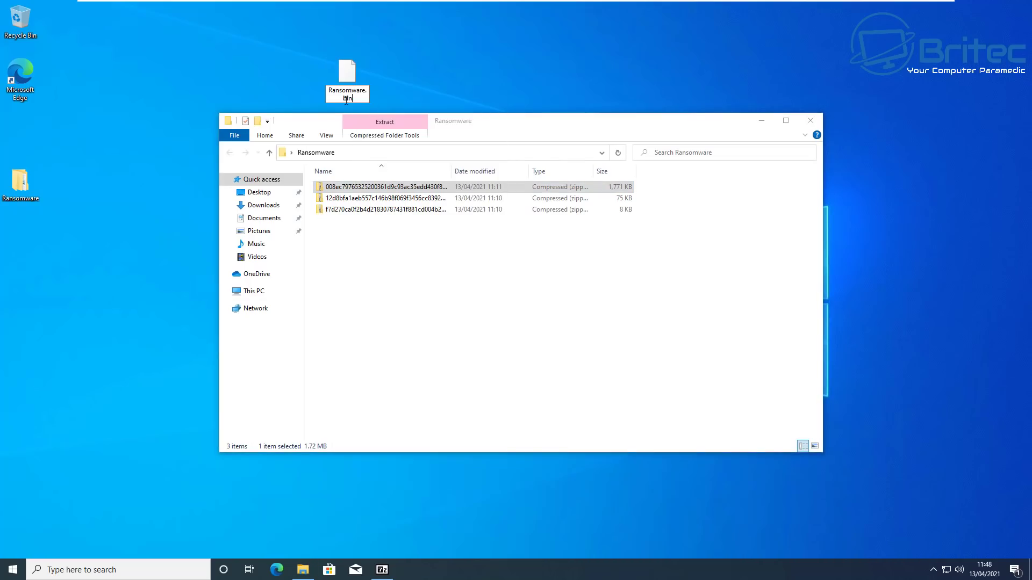
{"action": "left_click_drag", "start_coordinate": [353, 98], "coordinate": [333, 102]}
{"action": "type", "text": "exe"}
{"action": "key", "text": "Return"}
{"action": "left_click", "coordinate": [562, 287]}
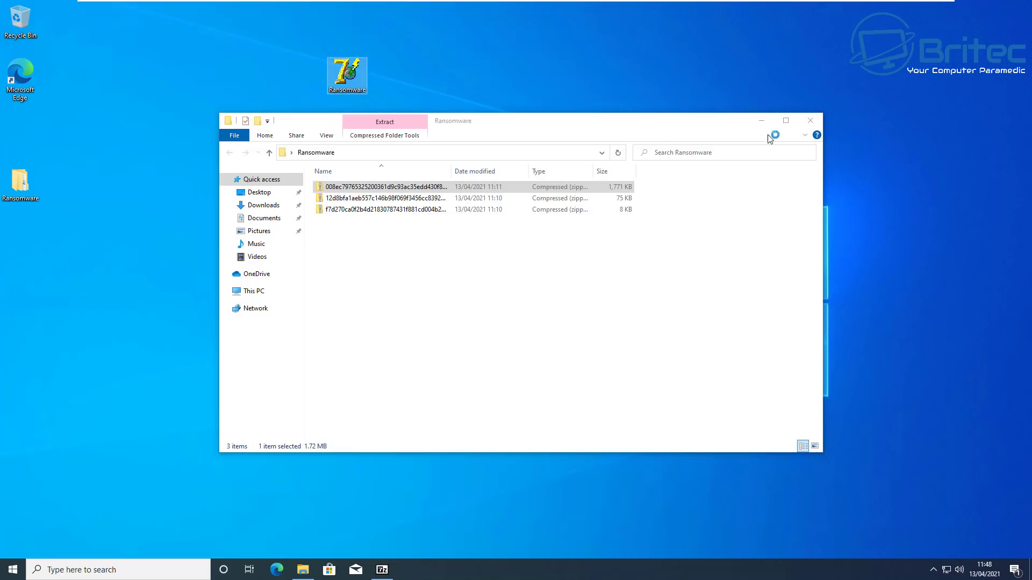
{"action": "left_click", "coordinate": [761, 119]}
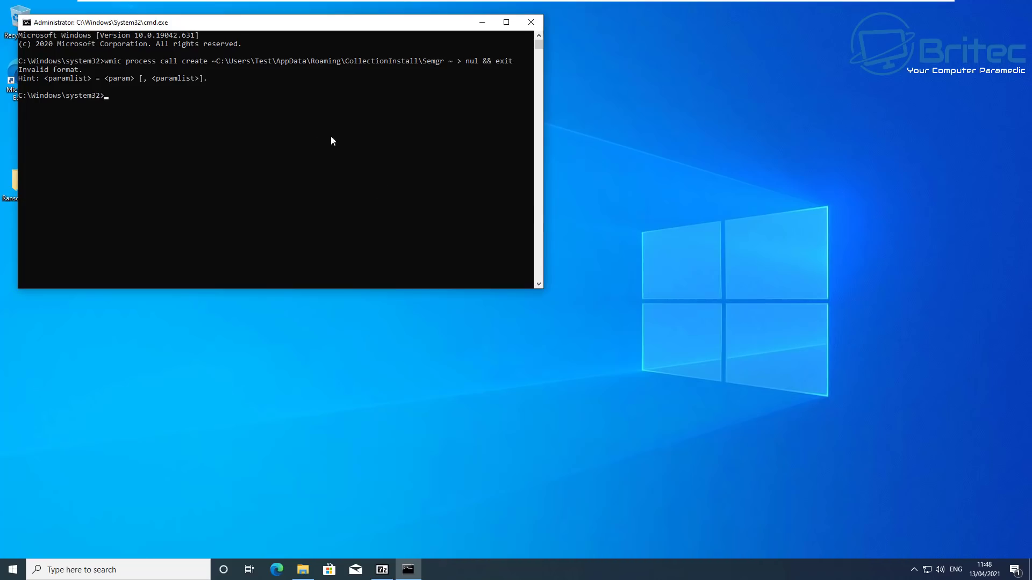
Centre the Administrator Command Prompt, then close it after Defender blocks attrib.exe
{"action": "left_click_drag", "start_coordinate": [268, 22], "coordinate": [503, 124]}
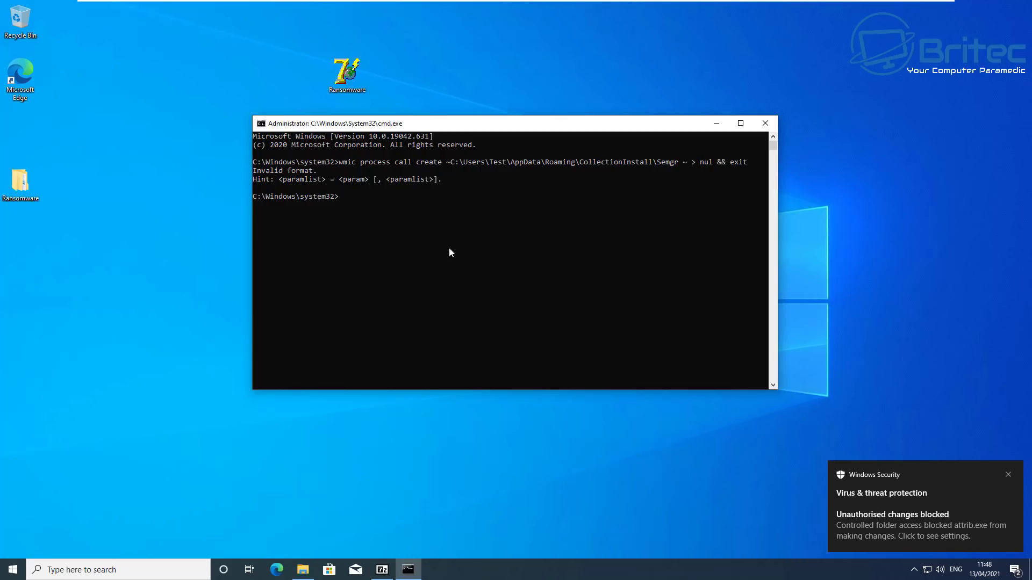
{"action": "left_click", "coordinate": [765, 124]}
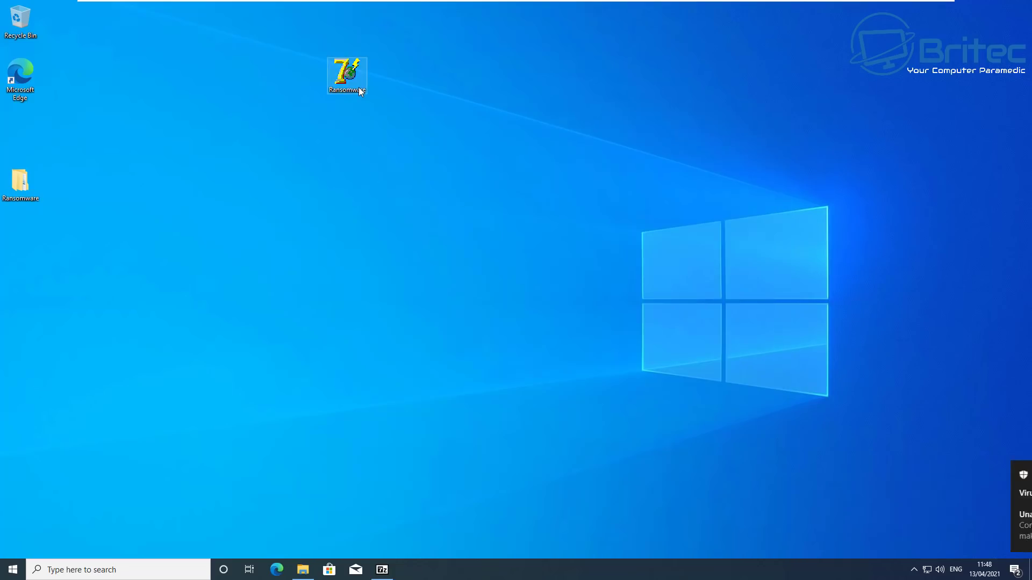
Open the second sample zip from the desktop Ransomware folder in 7-Zip
{"action": "double_click", "coordinate": [20, 189]}
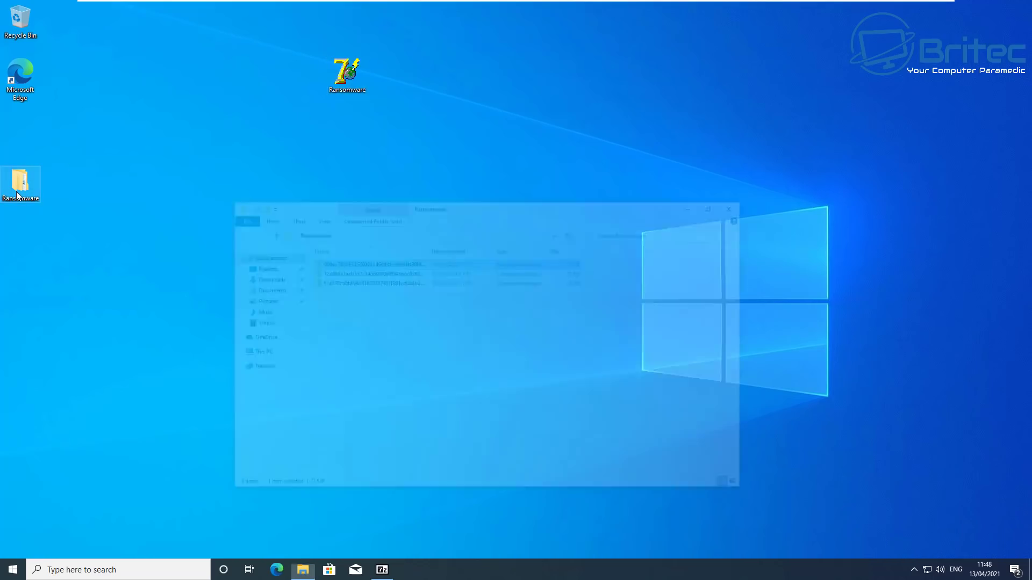
{"action": "left_click", "coordinate": [351, 200]}
{"action": "right_click", "coordinate": [351, 199]}
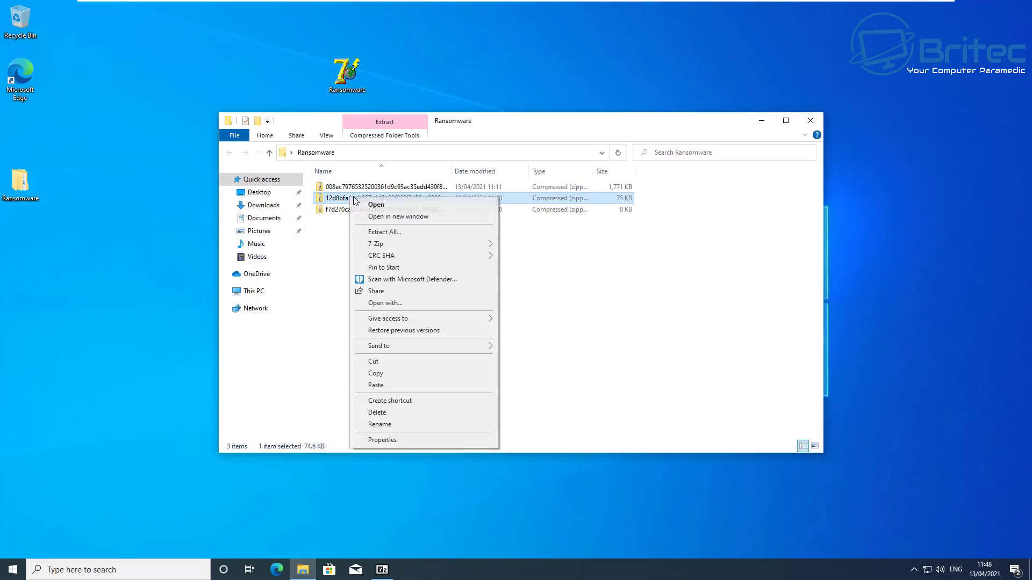
{"action": "mouse_move", "coordinate": [401, 246]}
{"action": "left_click", "coordinate": [536, 247]}
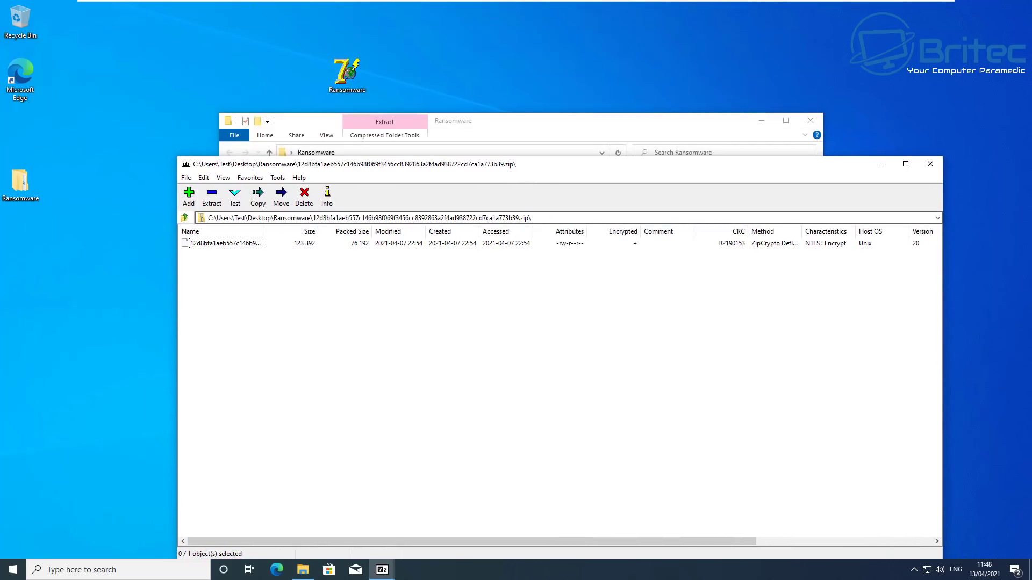
Extract its single file to the desktop using the archive password, then begin renaming it
{"action": "left_click", "coordinate": [226, 243]}
{"action": "key", "text": "Return"}
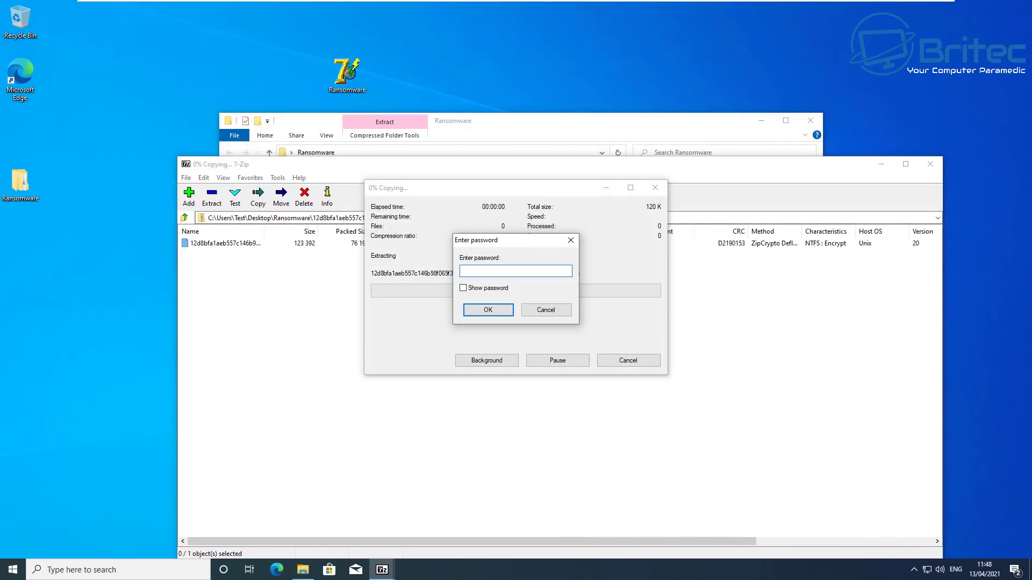
{"action": "type", "text": "infect"}
{"action": "left_click", "coordinate": [488, 310]}
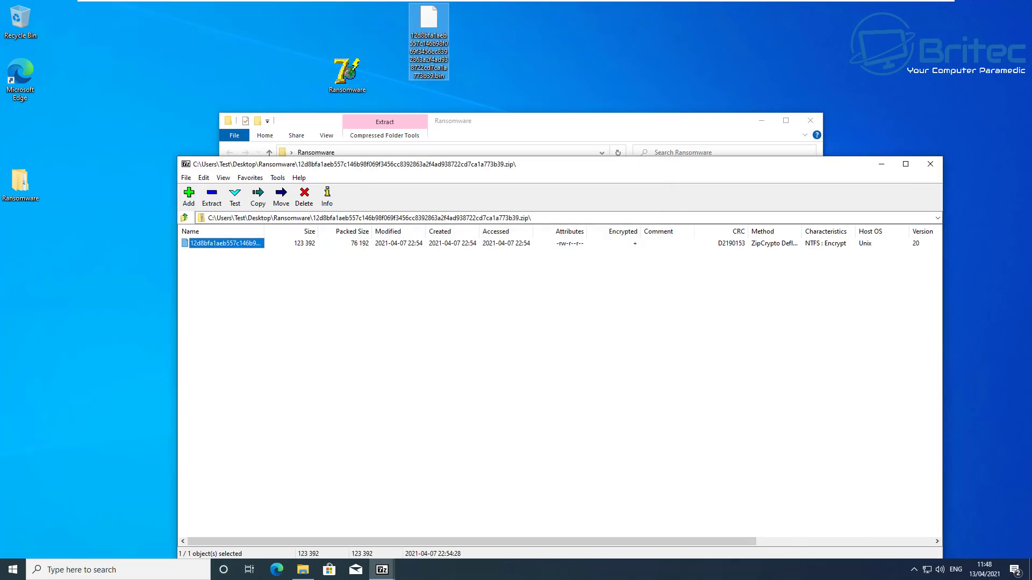
{"action": "right_click", "coordinate": [431, 66]}
{"action": "left_click", "coordinate": [460, 230]}
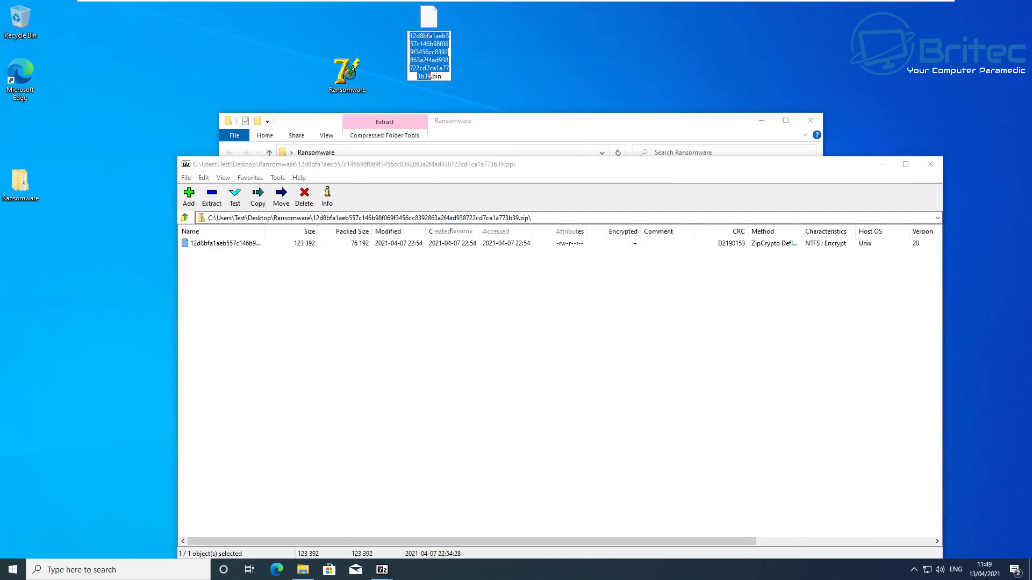
Change the extracted file's extension from .bin to .exe, confirming the change
{"action": "key", "text": "End"}
{"action": "key", "text": "shift+Left"}
{"action": "key", "text": "shift+Left"}
{"action": "key", "text": "shift+Left"}
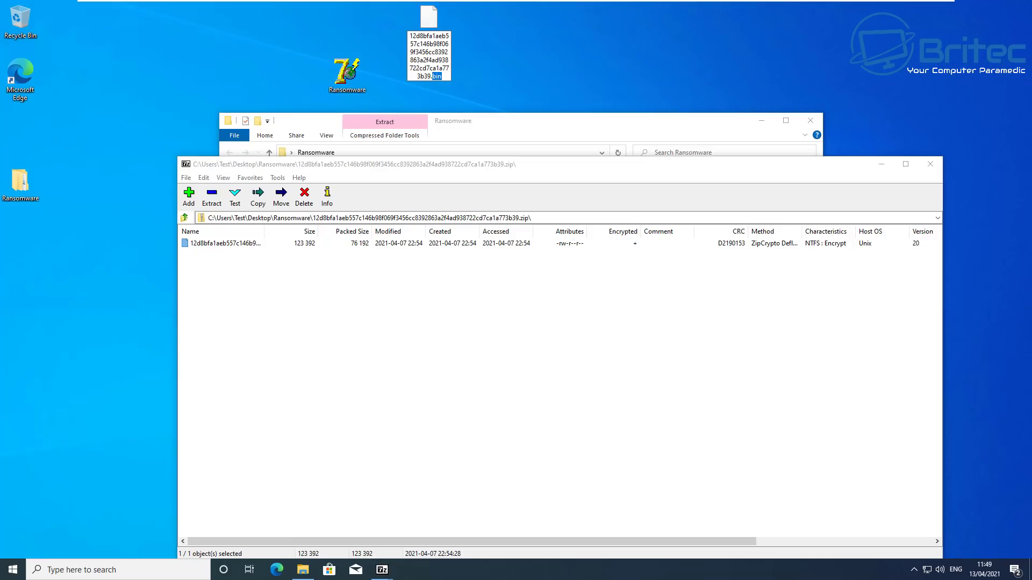
{"action": "type", "text": "exe"}
{"action": "key", "text": "Return"}
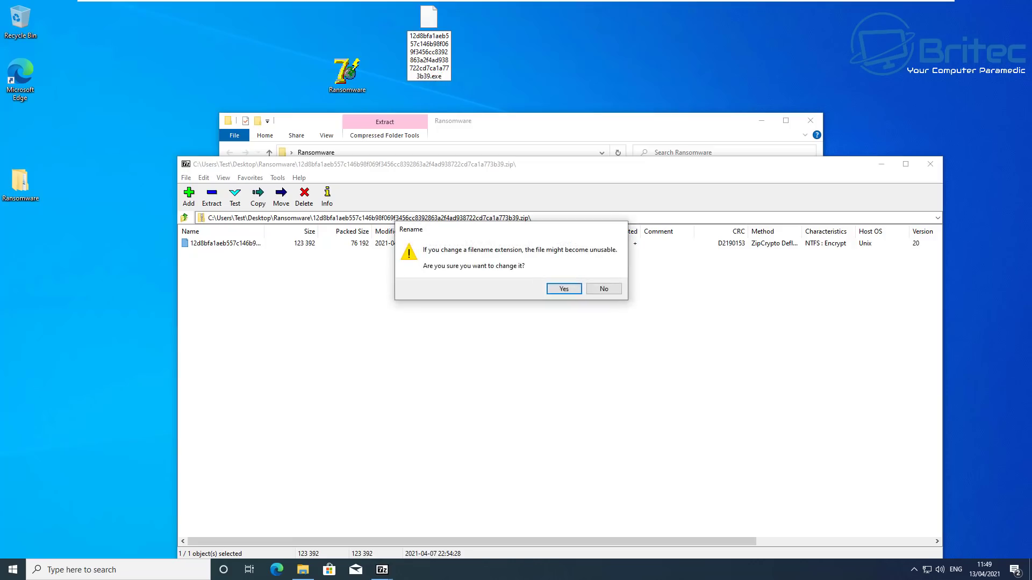
{"action": "key", "text": "Return"}
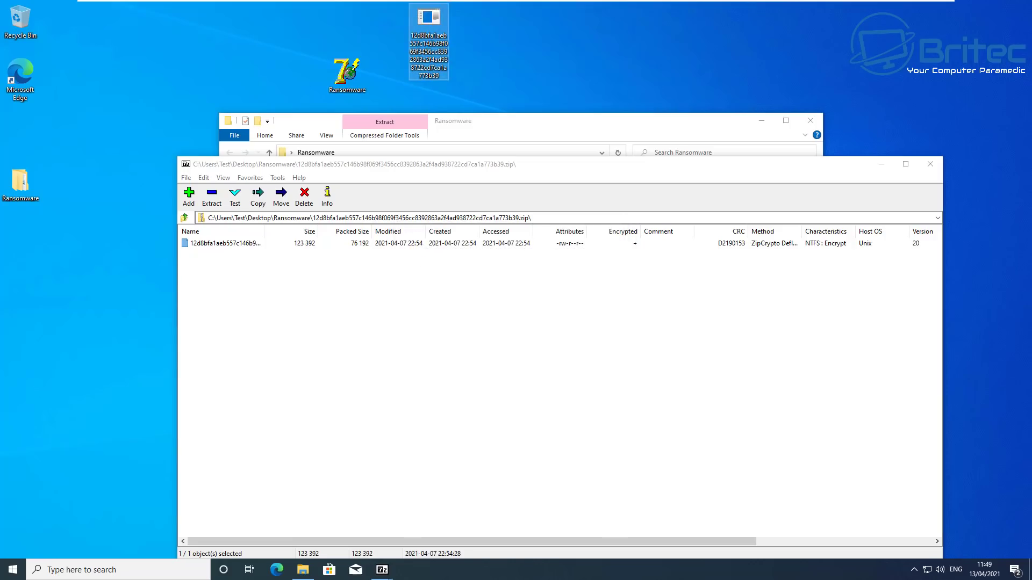
Minimise 7-Zip and the Ransomware folder, then run 12d8bfa1…773b39.exe, approving the UAC prompt
{"action": "left_click", "coordinate": [882, 164]}
{"action": "left_click", "coordinate": [762, 120]}
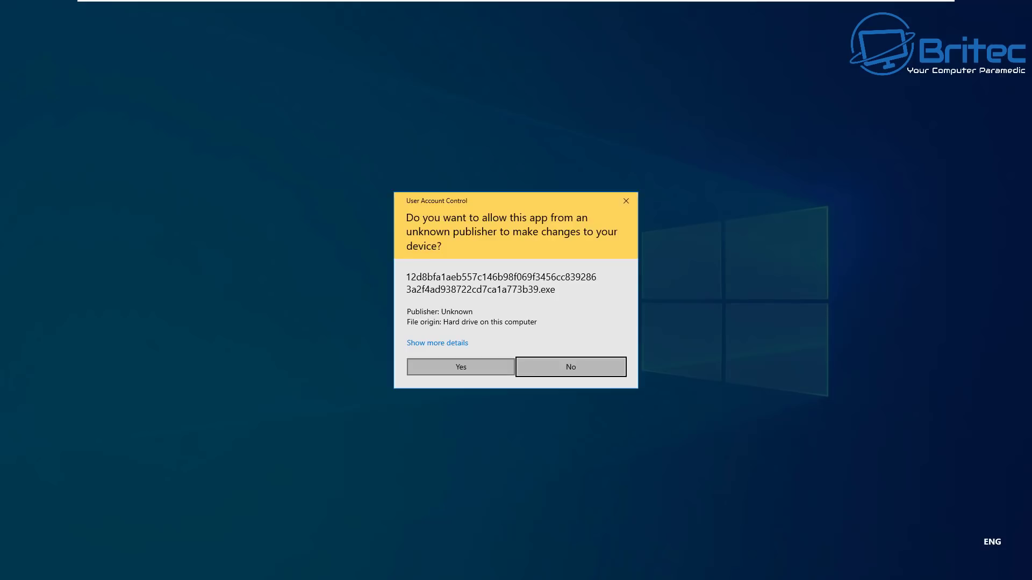
{"action": "left_click", "coordinate": [466, 366]}
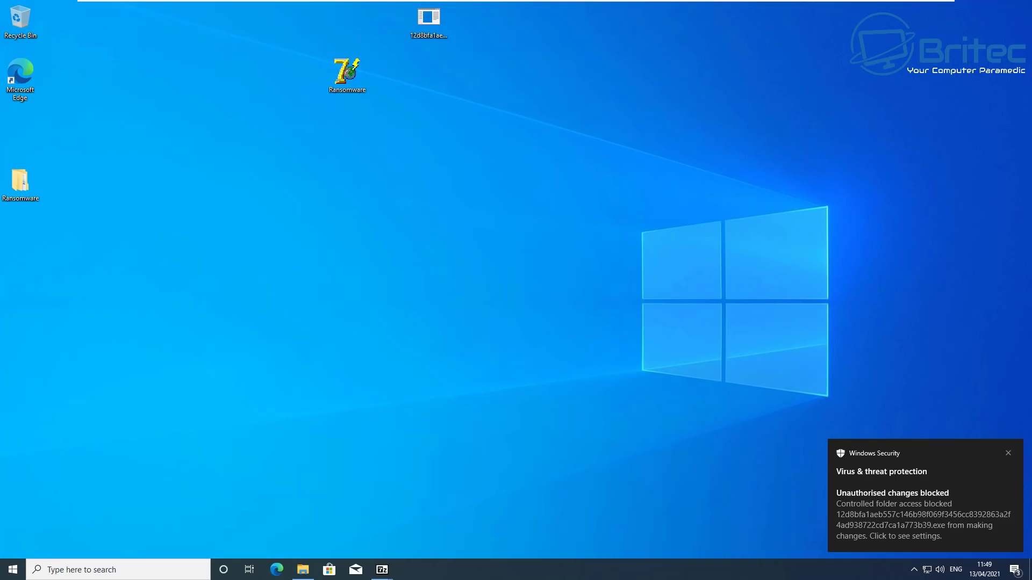
{"action": "double_click", "coordinate": [20, 183]}
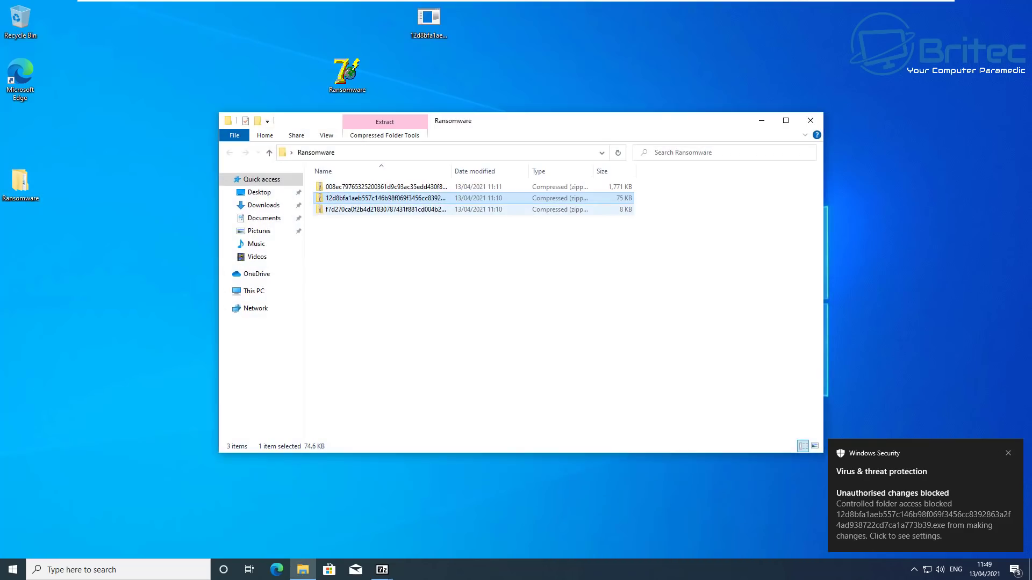
{"action": "double_click", "coordinate": [386, 210]}
{"action": "left_click", "coordinate": [637, 296]}
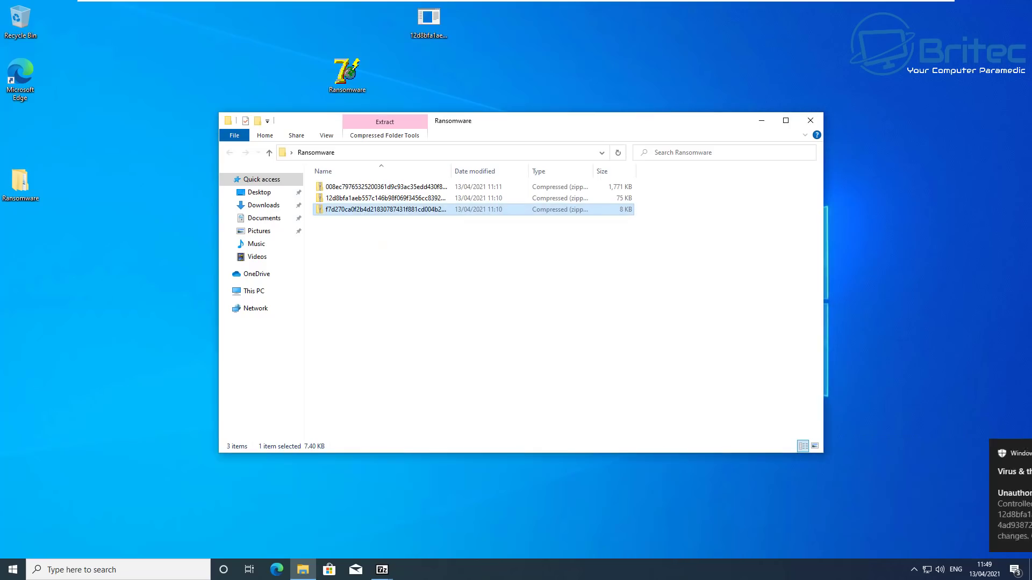
{"action": "right_click", "coordinate": [371, 214]}
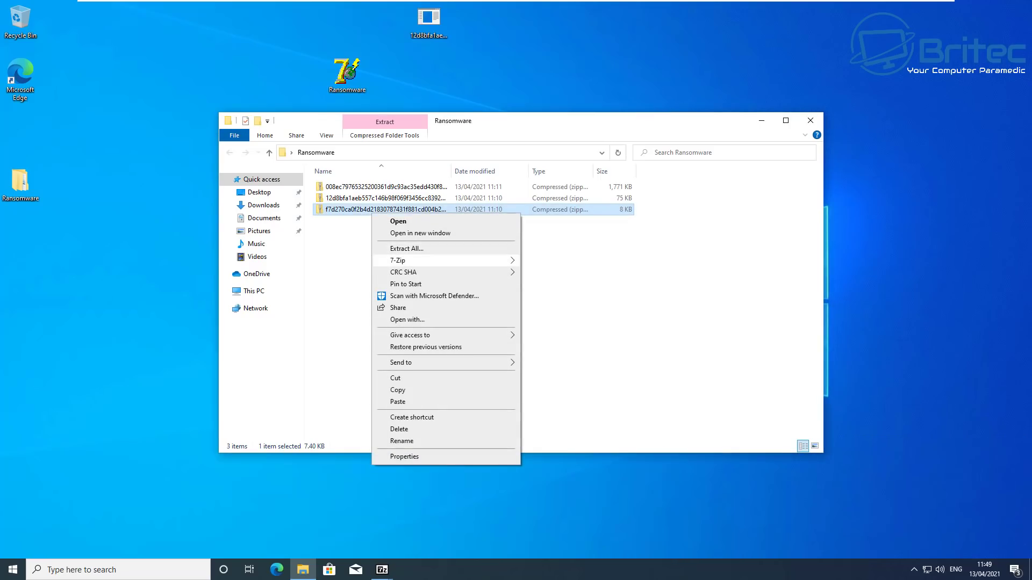
{"action": "mouse_move", "coordinate": [398, 260]}
{"action": "left_click", "coordinate": [554, 261]}
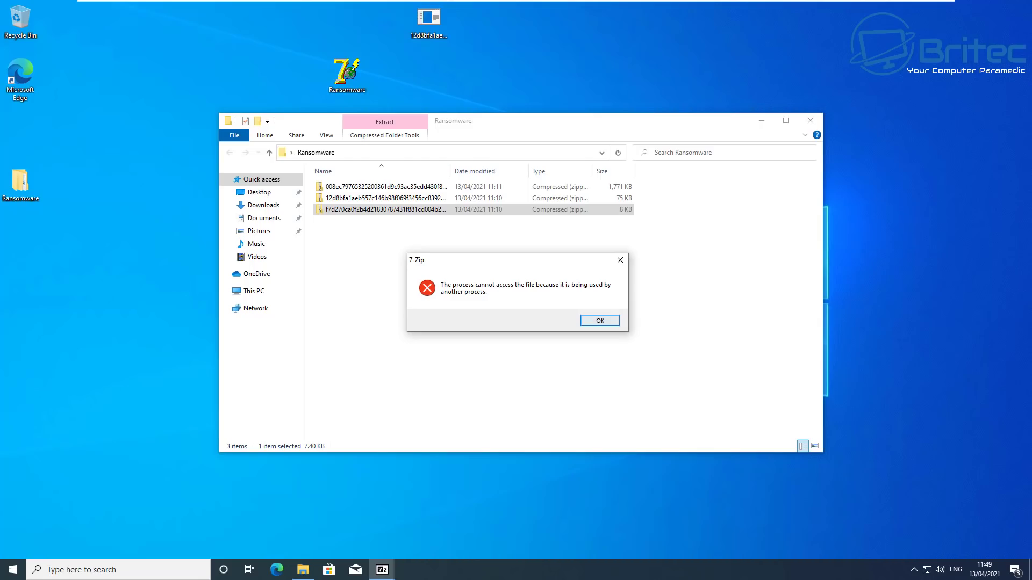
{"action": "key", "text": "Return"}
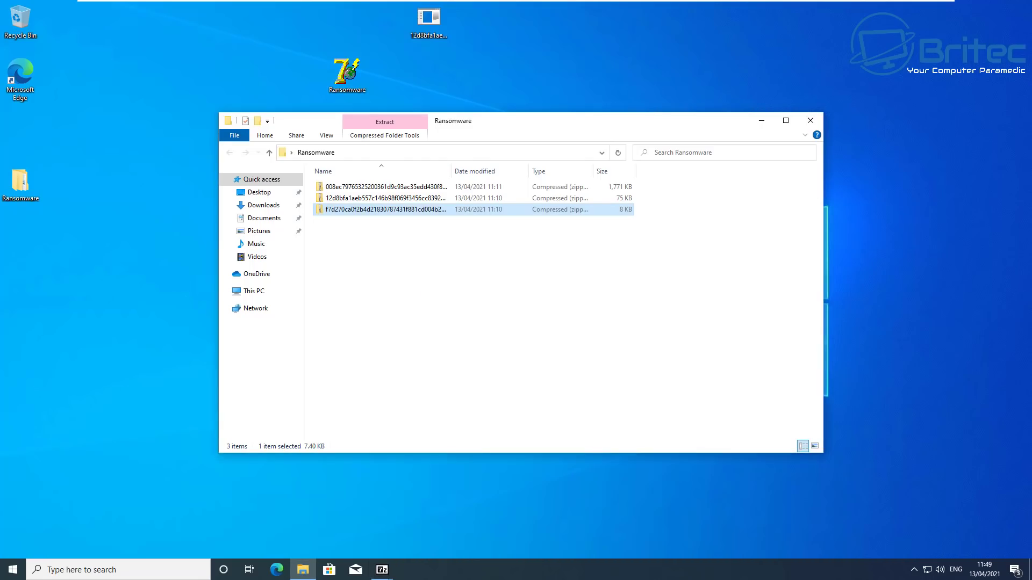
{"action": "right_click", "coordinate": [363, 210]}
{"action": "mouse_move", "coordinate": [398, 257]}
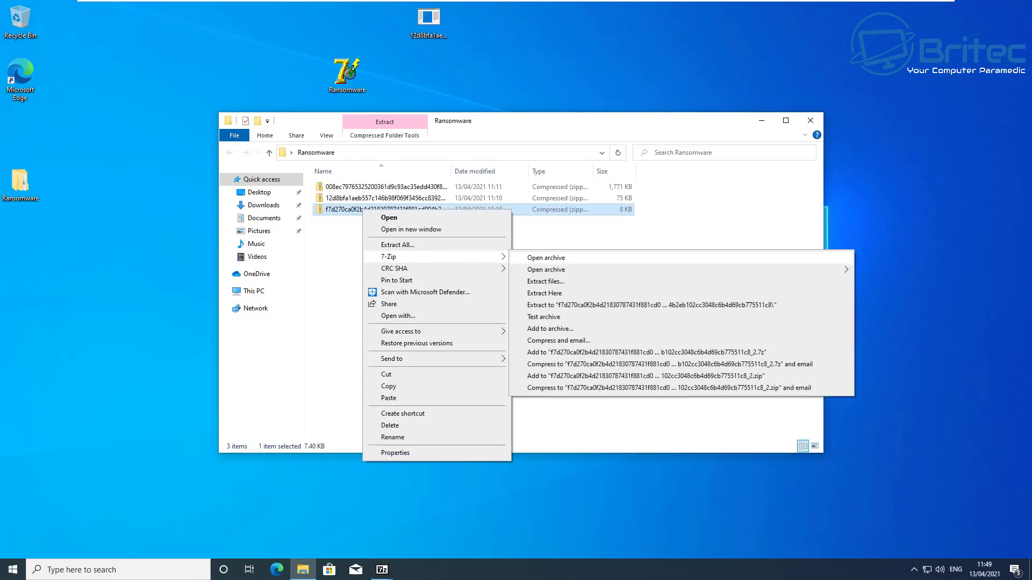
{"action": "left_click", "coordinate": [546, 257]}
{"action": "key", "text": "Return"}
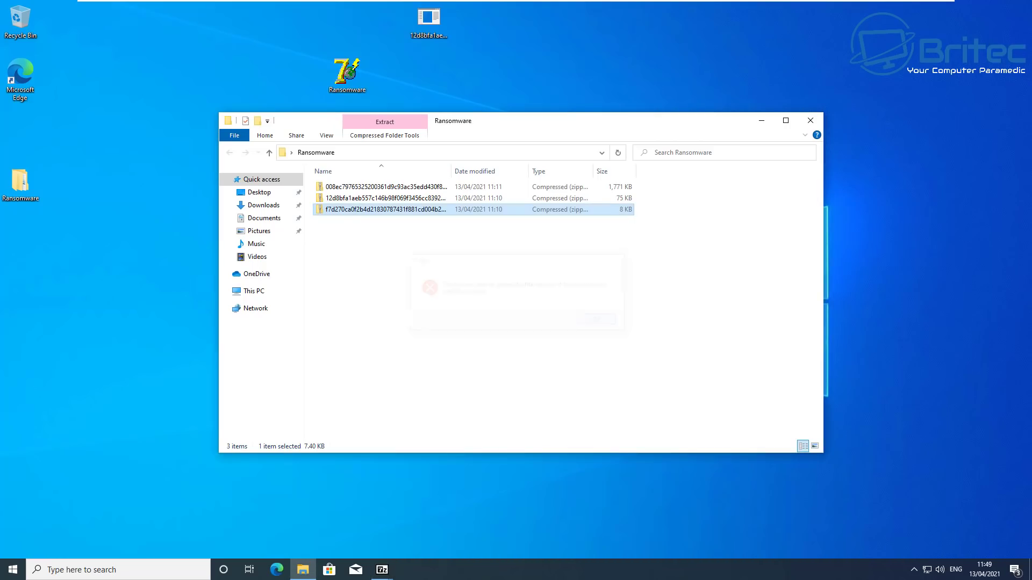
{"action": "right_click", "coordinate": [376, 199]}
{"action": "mouse_move", "coordinate": [403, 247]}
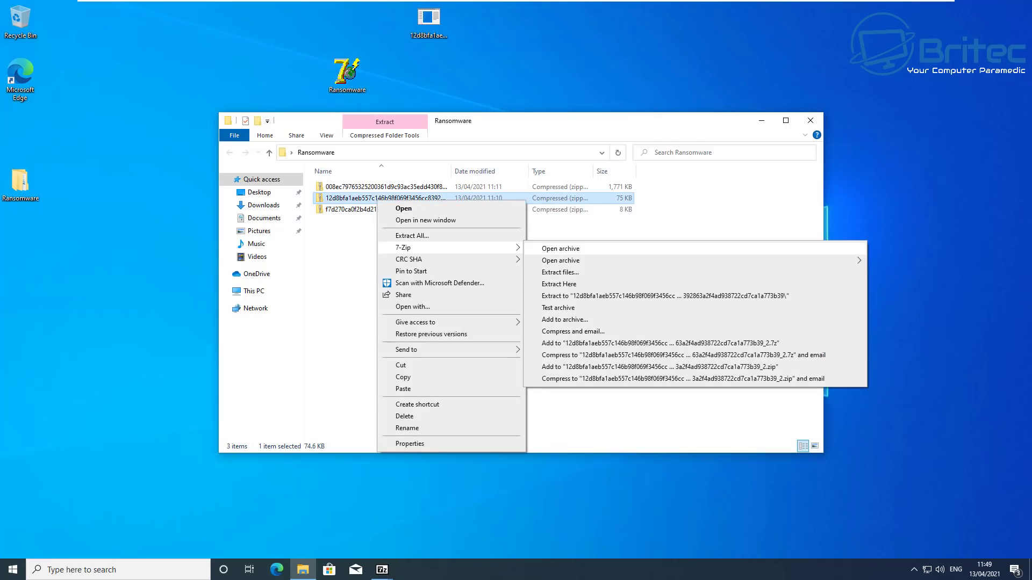
{"action": "left_click", "coordinate": [561, 248]}
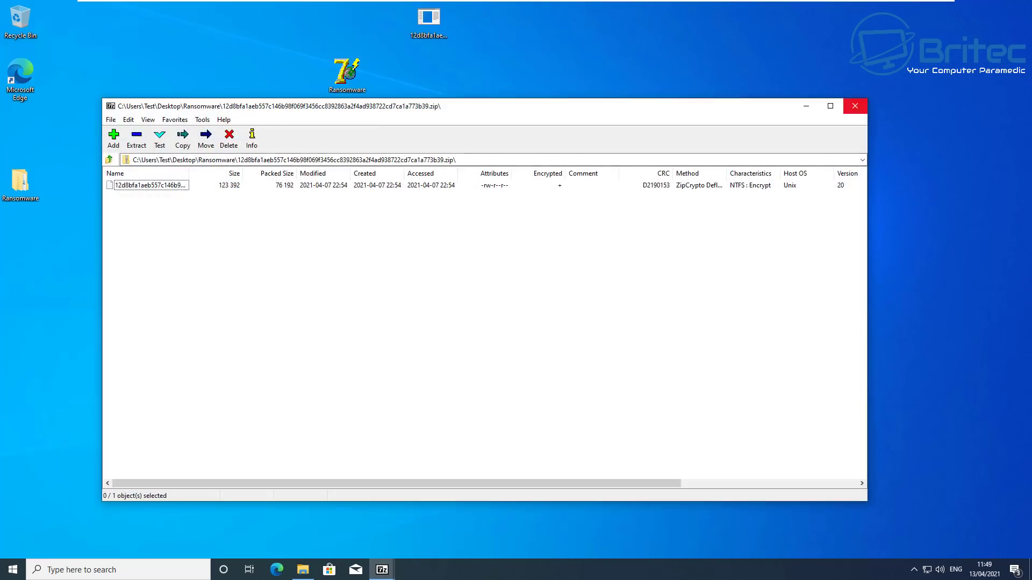
{"action": "left_click", "coordinate": [855, 106]}
{"action": "left_click", "coordinate": [386, 209]}
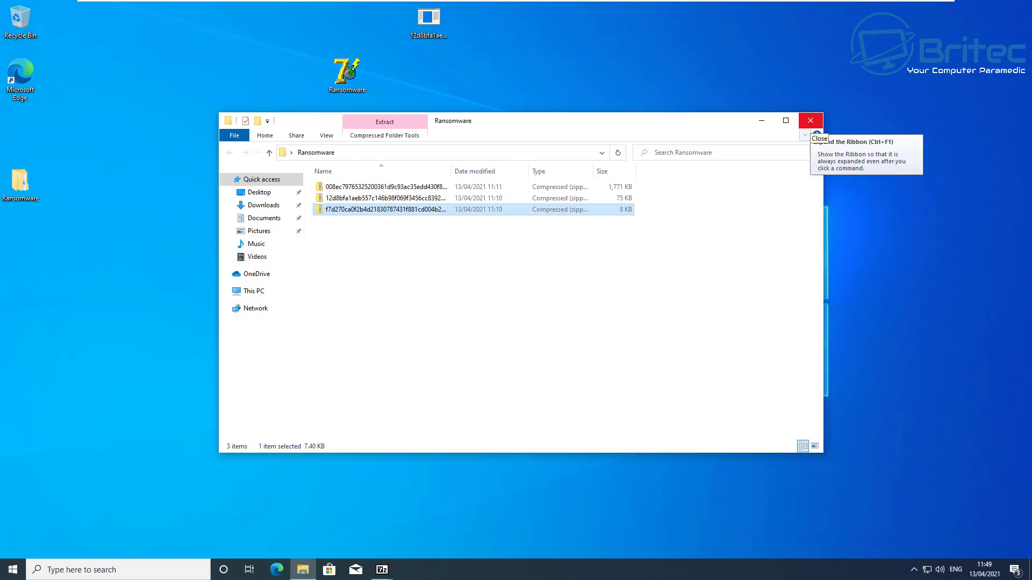
{"action": "left_click", "coordinate": [811, 120]}
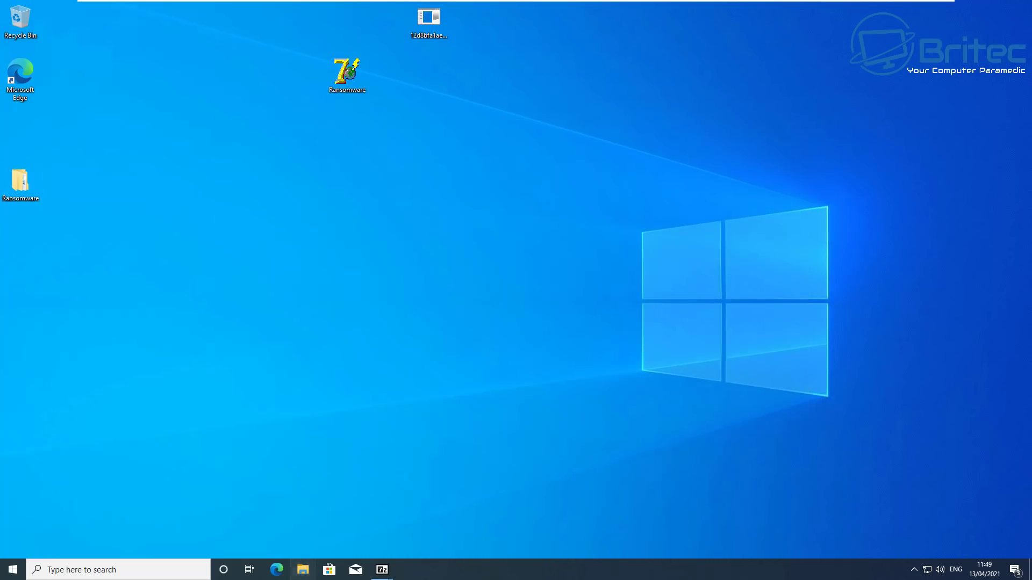
In Pictures > Amazon Fire Wallpapers, try opening 1_d0Ggya_6QitRjze-6lWxUw.jpeg, which Photos can't open
{"action": "left_click", "coordinate": [304, 569]}
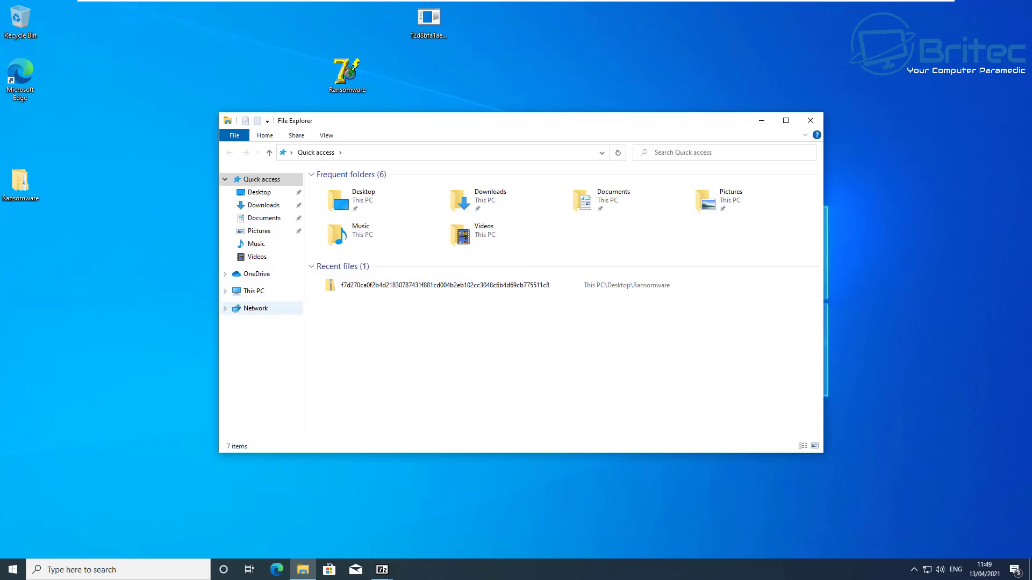
{"action": "left_click", "coordinate": [259, 231]}
{"action": "double_click", "coordinate": [341, 201]}
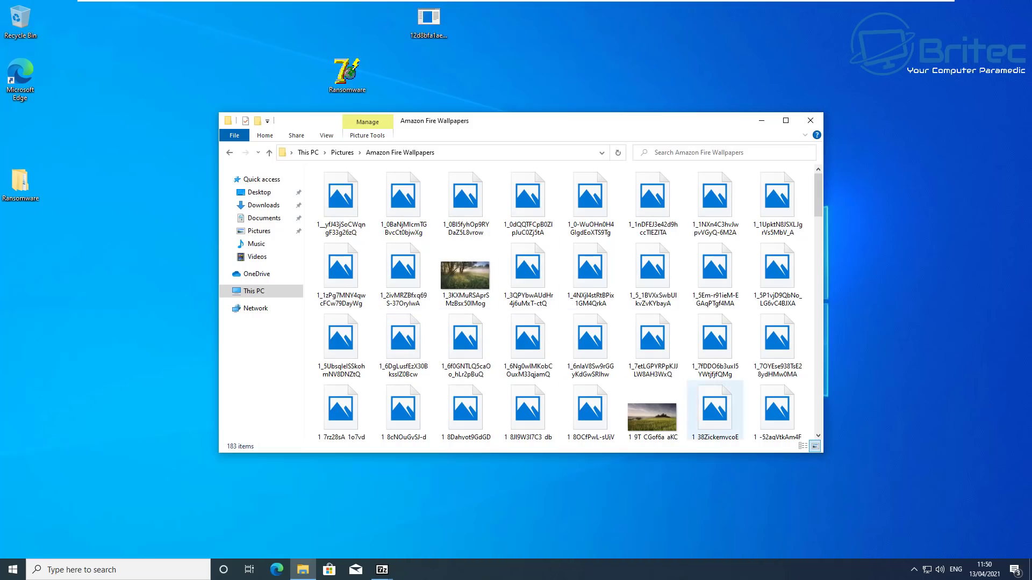
{"action": "scroll", "coordinate": [565, 301], "scroll_direction": "down", "scroll_amount": 5}
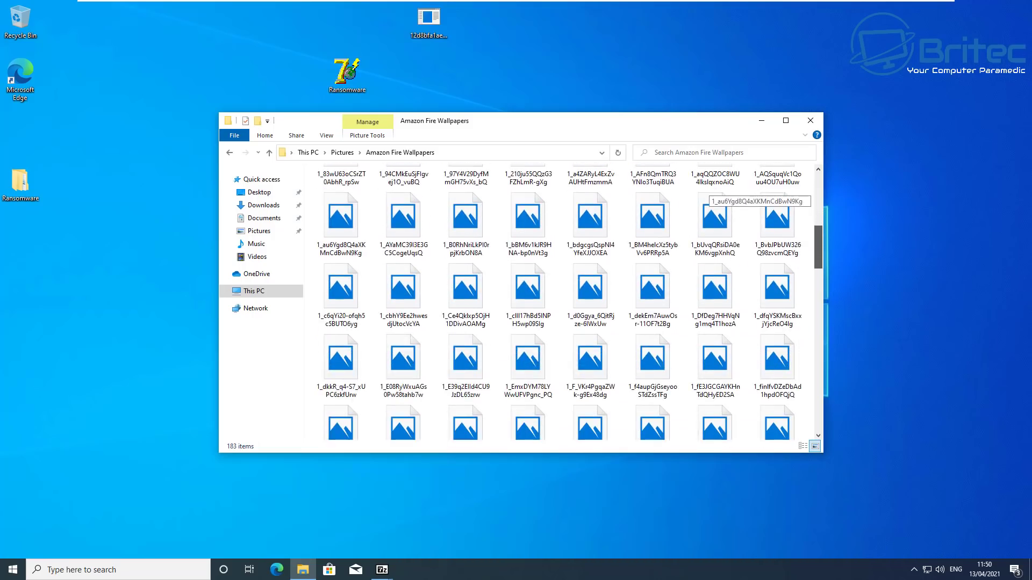
{"action": "double_click", "coordinate": [590, 287]}
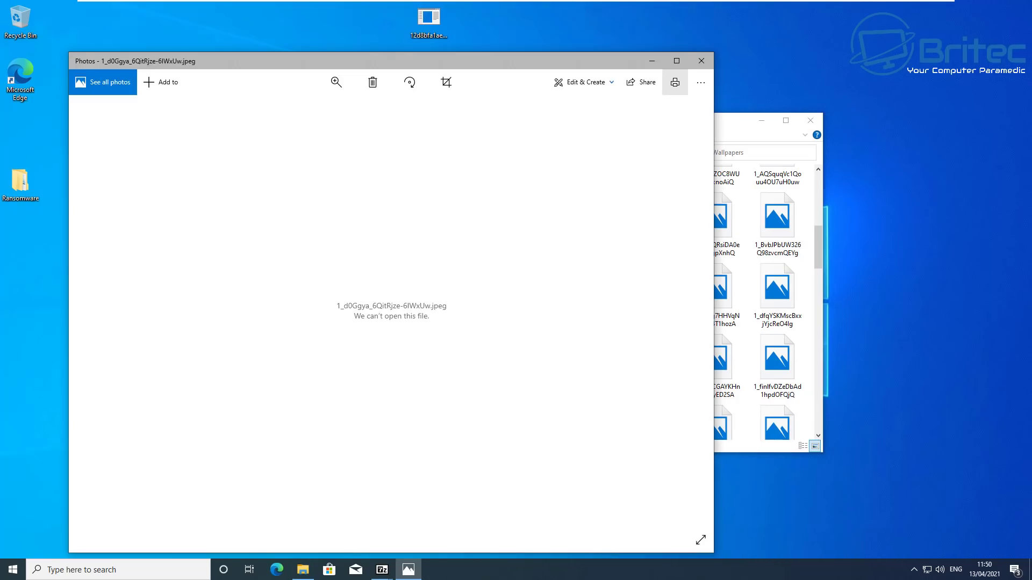
{"action": "left_click", "coordinate": [701, 61]}
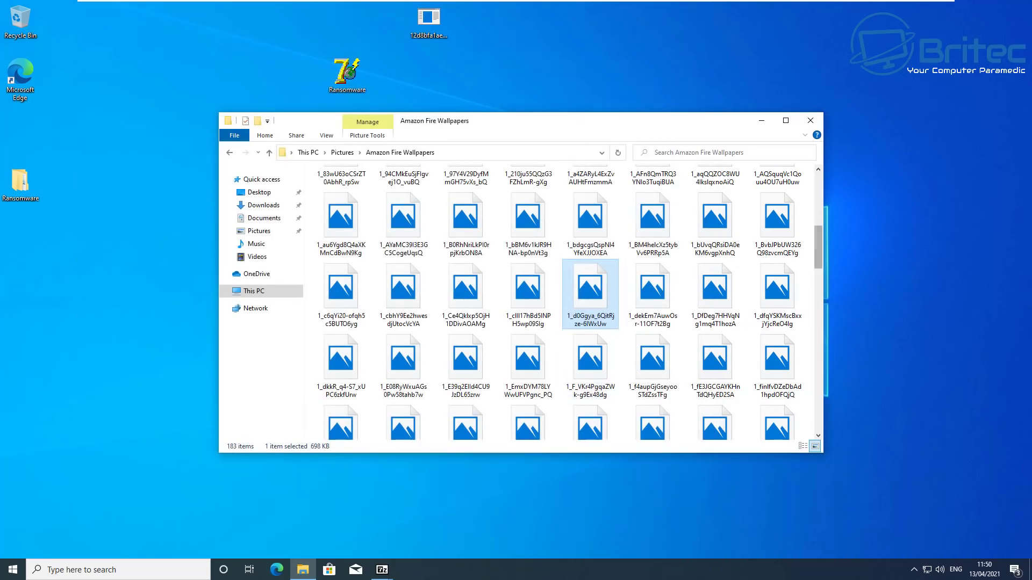
Try opening three more wallpapers, including thumbnail ones; each fails in Photos
{"action": "scroll", "coordinate": [704, 236], "scroll_direction": "down", "scroll_amount": 5}
{"action": "scroll", "coordinate": [704, 236], "scroll_direction": "down", "scroll_amount": 8}
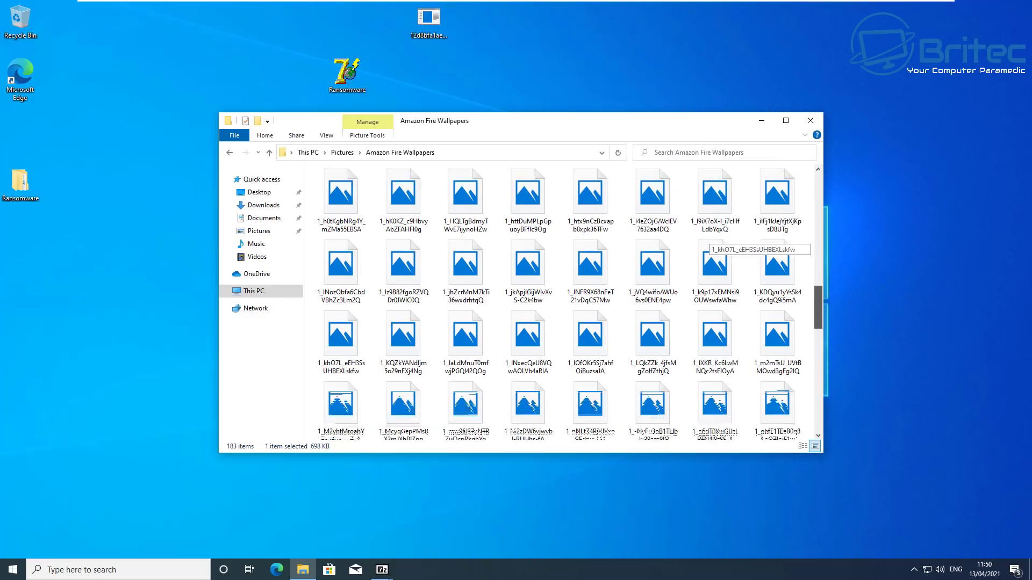
{"action": "scroll", "coordinate": [704, 236], "scroll_direction": "up", "scroll_amount": 15}
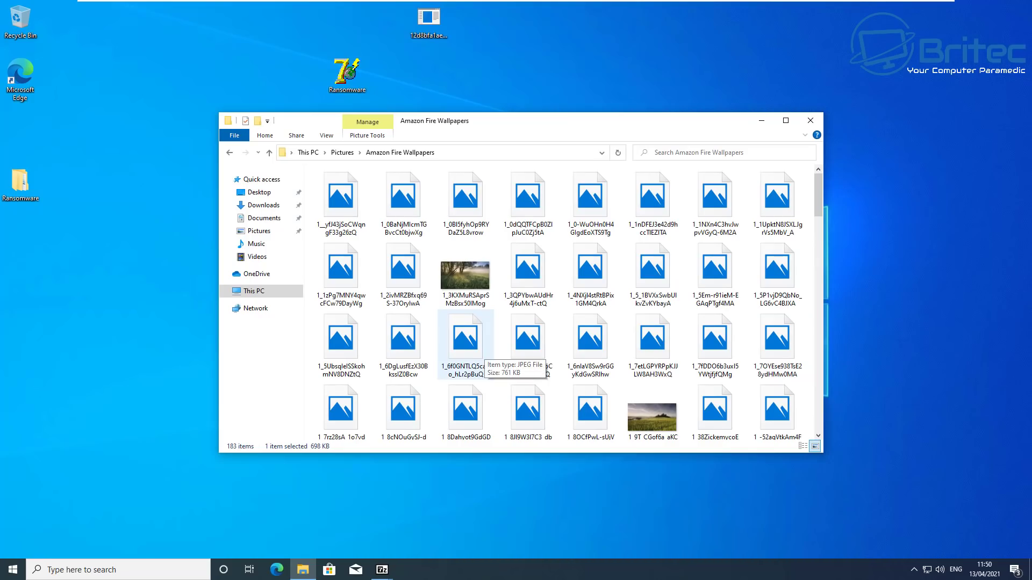
{"action": "scroll", "coordinate": [473, 347], "scroll_direction": "down", "scroll_amount": 15}
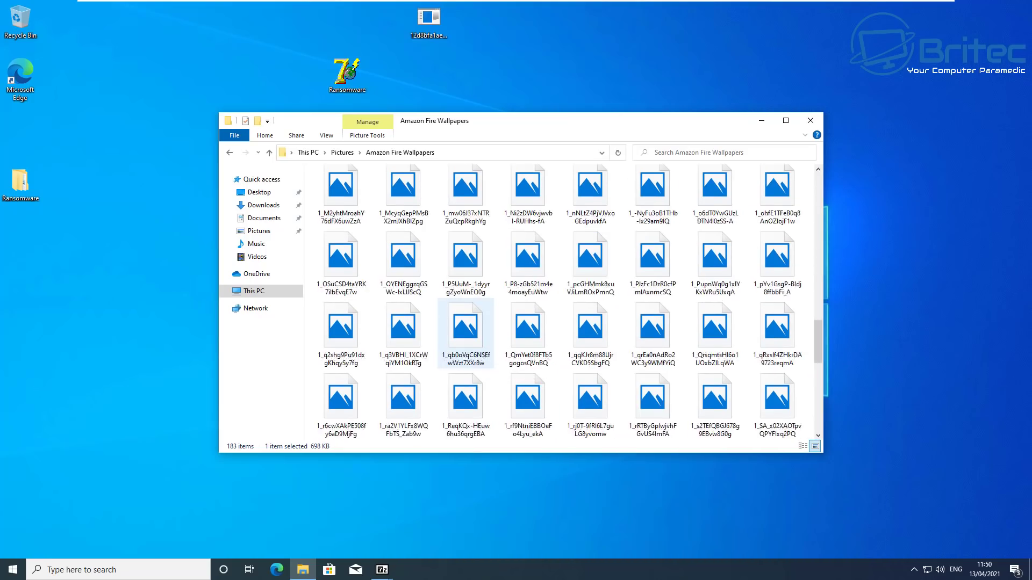
{"action": "scroll", "coordinate": [527, 376], "scroll_direction": "up", "scroll_amount": 15}
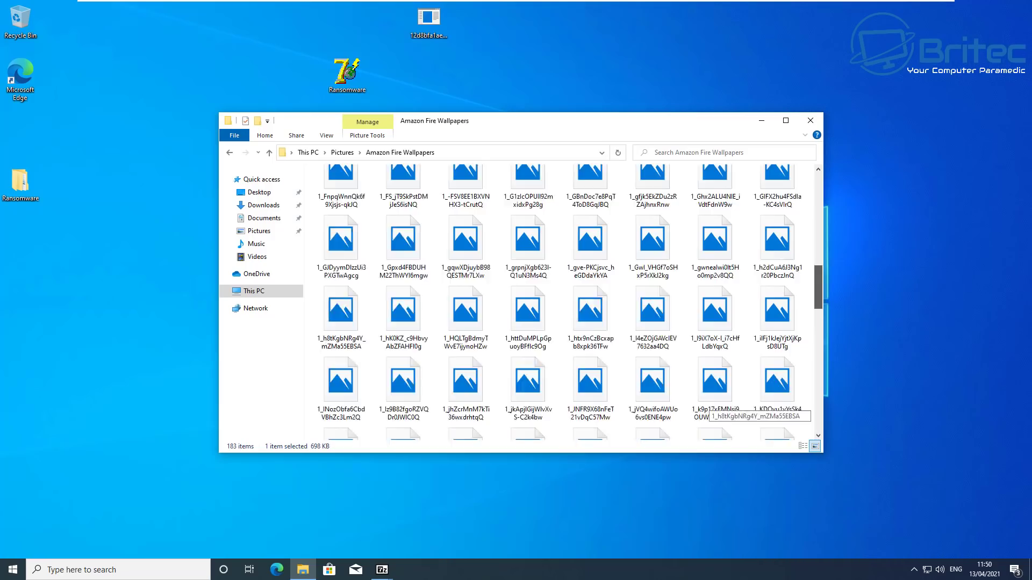
{"action": "double_click", "coordinate": [341, 199]}
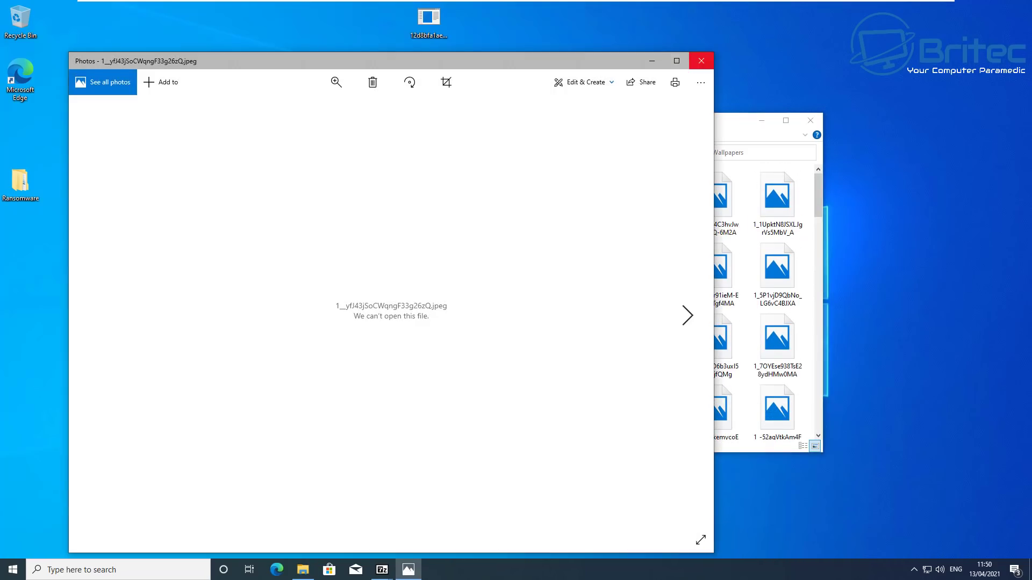
{"action": "left_click", "coordinate": [702, 60]}
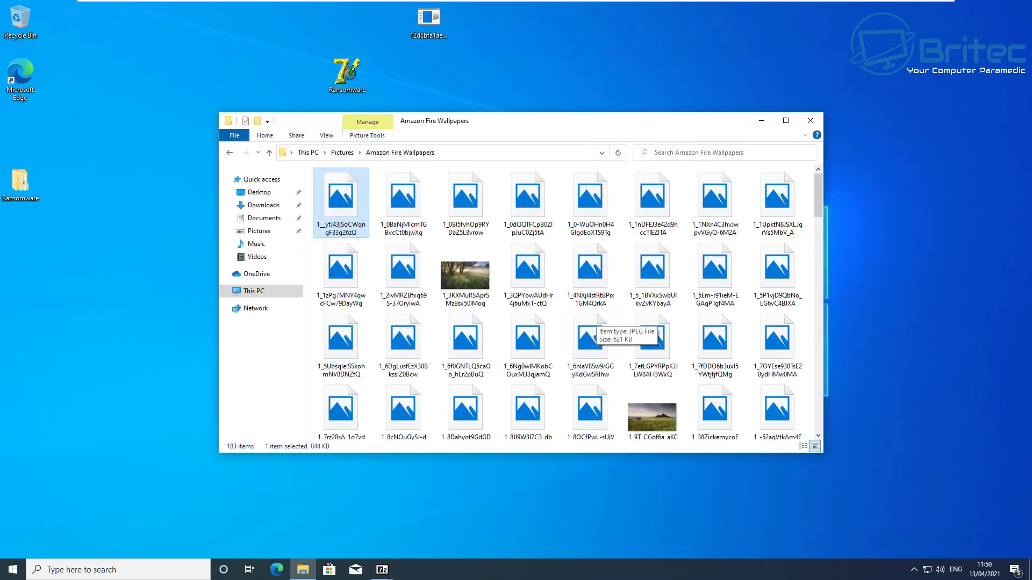
{"action": "double_click", "coordinate": [652, 416]}
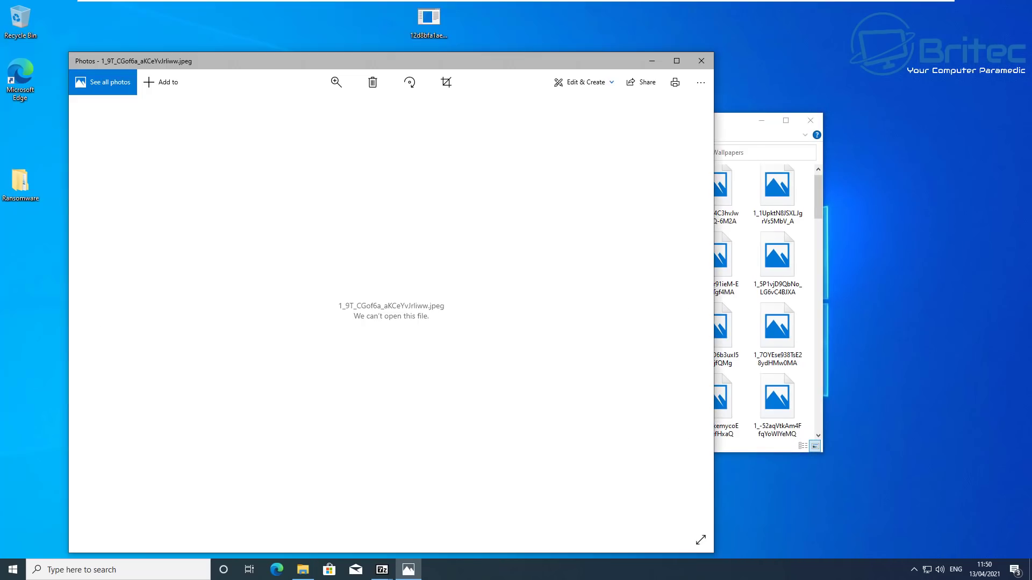
{"action": "left_click", "coordinate": [701, 61]}
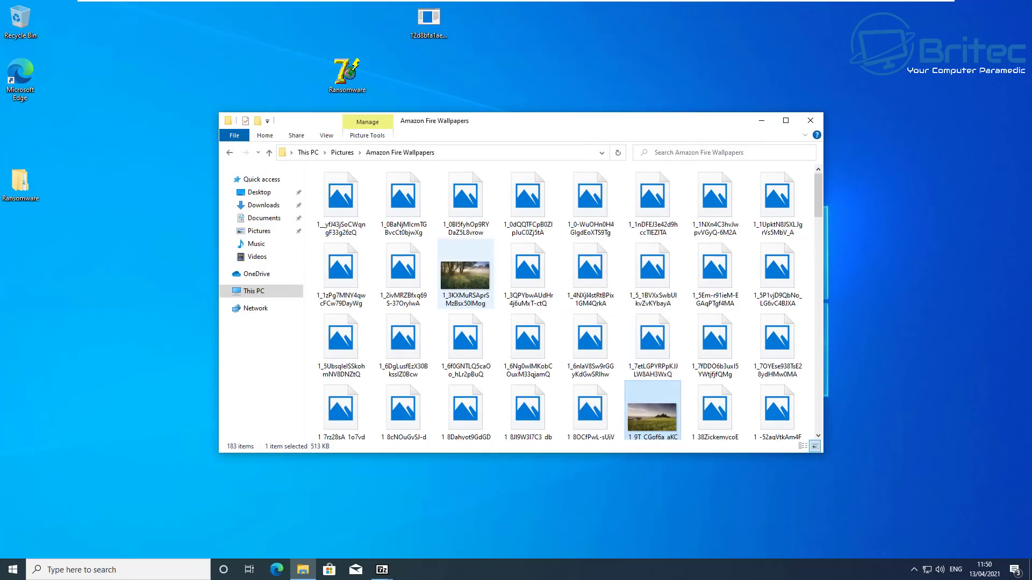
{"action": "double_click", "coordinate": [465, 274]}
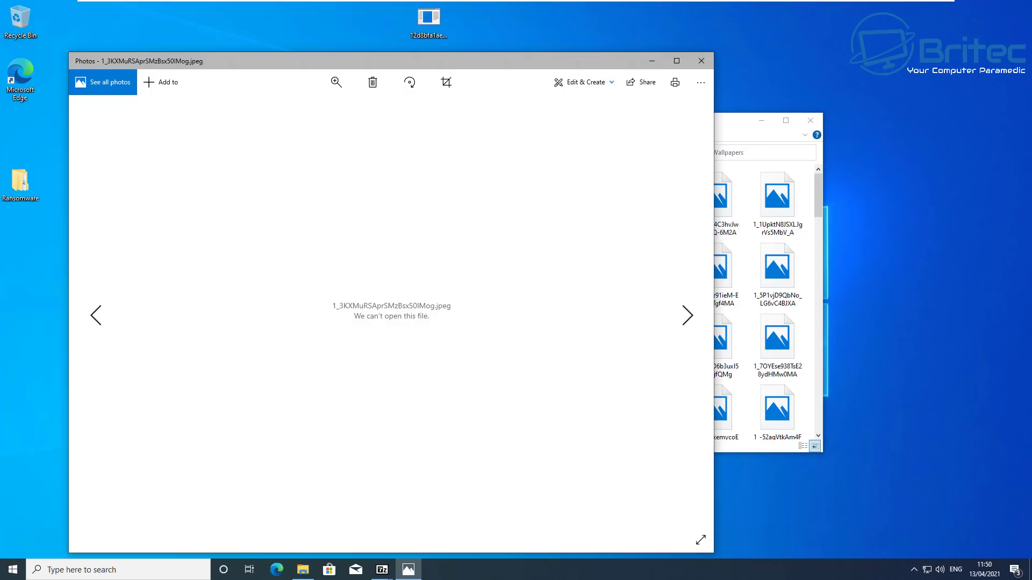
{"action": "left_click_drag", "start_coordinate": [484, 57], "coordinate": [576, 38]}
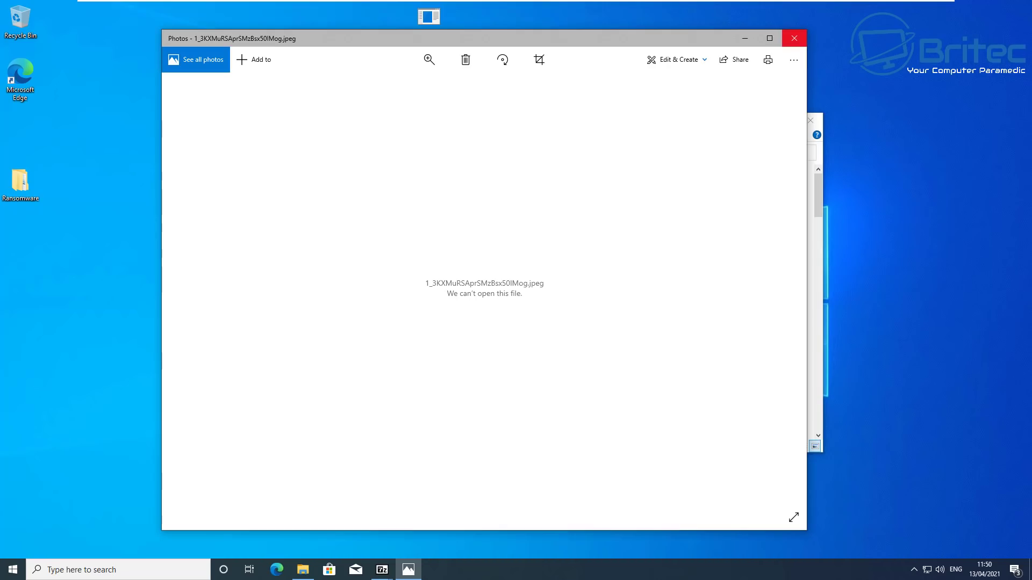
{"action": "left_click", "coordinate": [793, 37]}
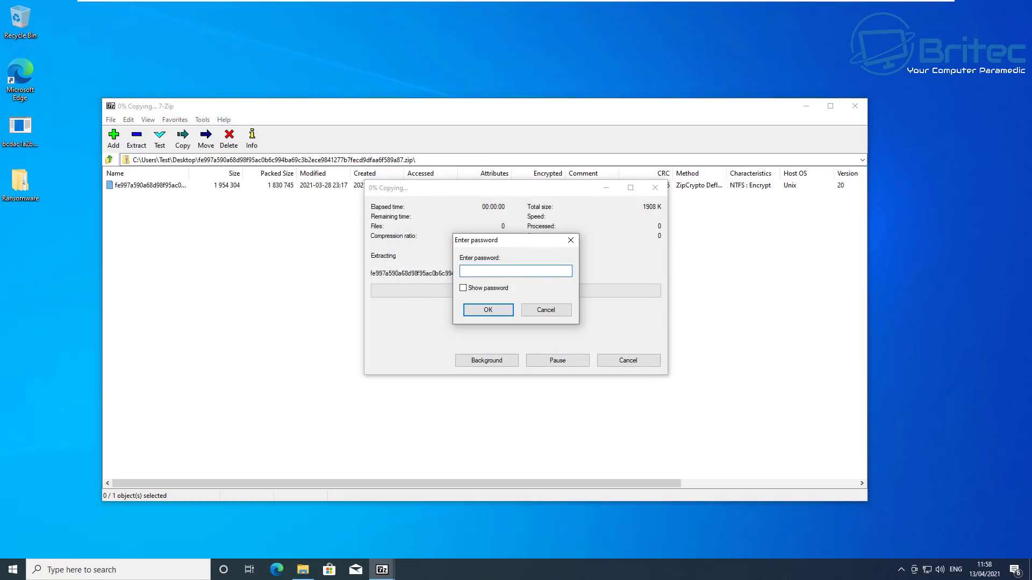
Enter the archive password to extract the fe997a59… sample onto the desktop, then close 7-Zip
{"action": "type", "text": "fe"}
{"action": "key", "text": "Return"}
{"action": "left_click", "coordinate": [855, 106]}
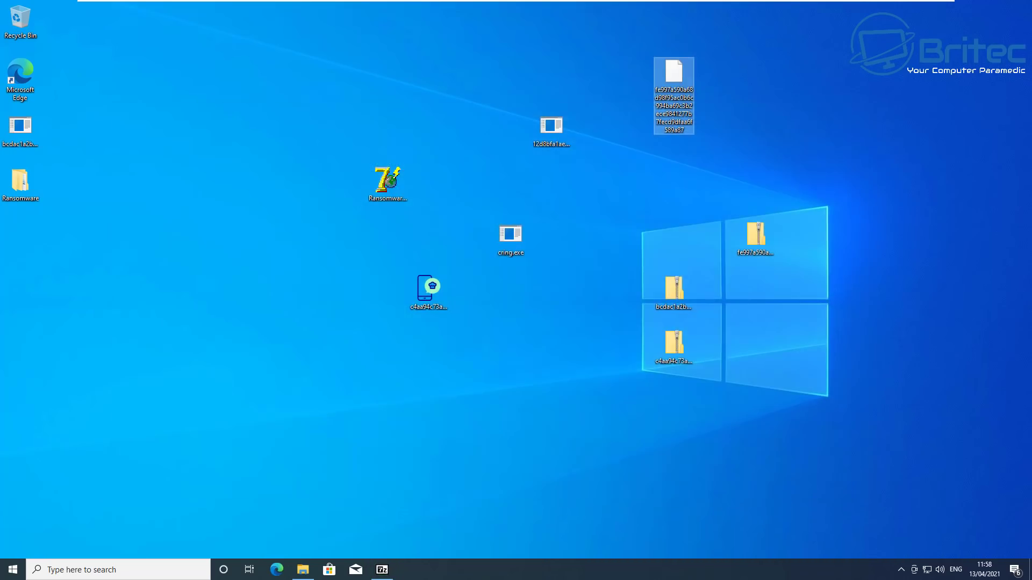
Rename the extracted sample by appending a .exe extension
{"action": "right_click", "coordinate": [673, 116]}
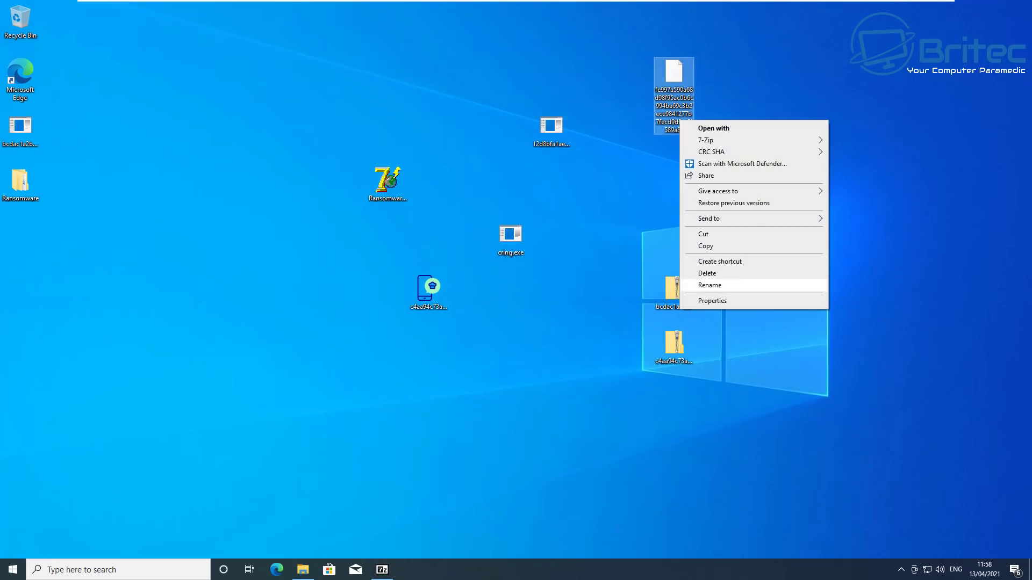
{"action": "left_click", "coordinate": [715, 285]}
{"action": "key", "text": "End"}
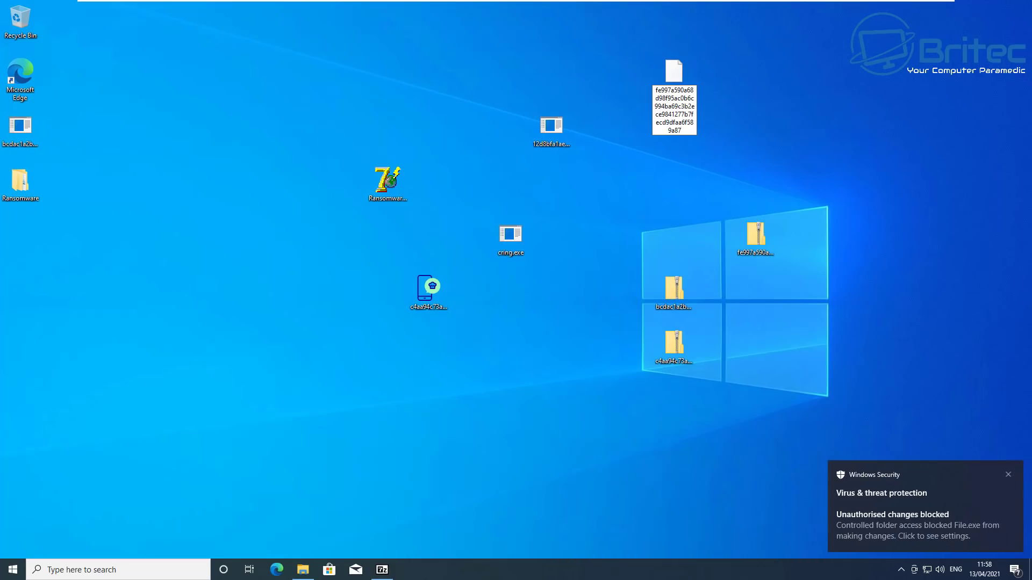
{"action": "type", "text": ".exe"}
{"action": "key", "text": "Return"}
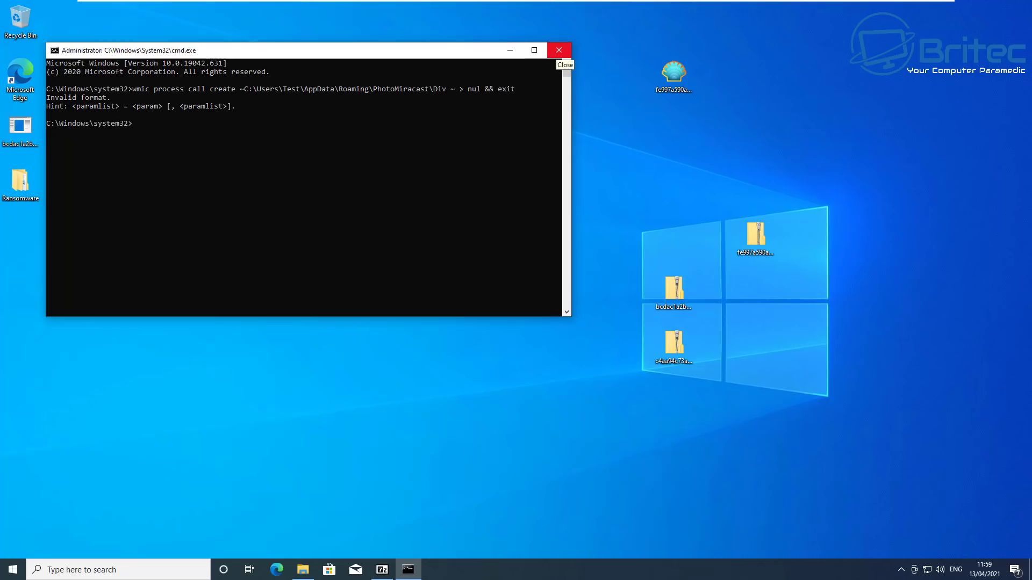
Close the Administrator Command Prompt showing the invalid wmic format error
{"action": "left_click", "coordinate": [559, 50]}
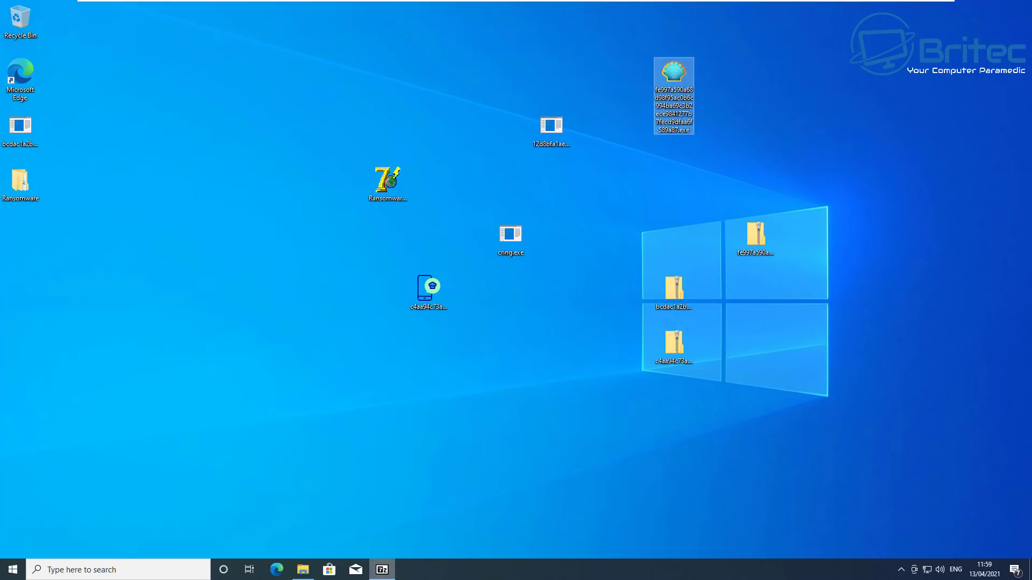
Open a sample zip archive from the taskbar to pull out the new ransomware samples
{"action": "left_click", "coordinate": [303, 570]}
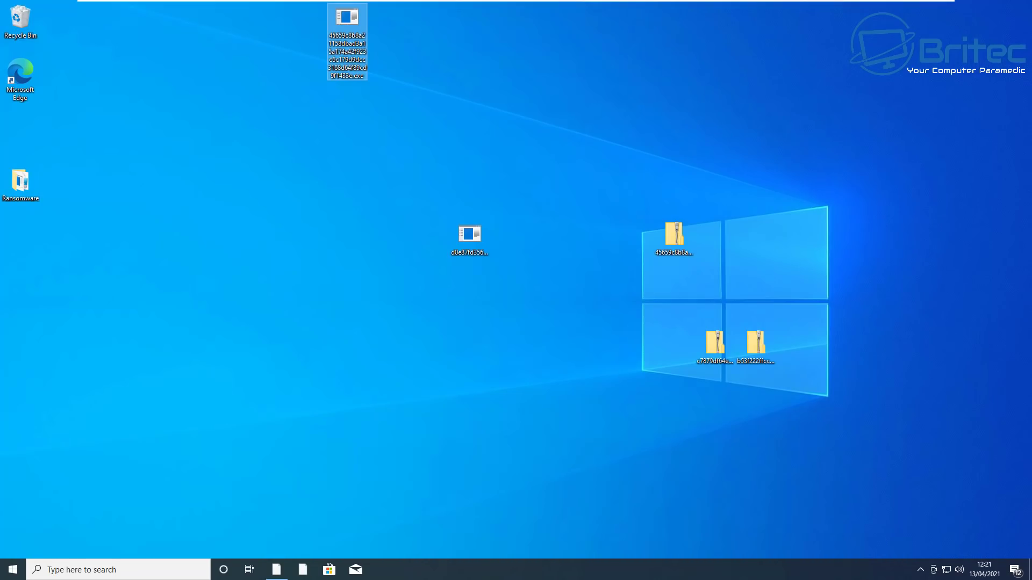
Move the first zip archive into the Ransomware folder and select the extracted sample executable
{"action": "left_click_drag", "start_coordinate": [674, 234], "coordinate": [20, 182]}
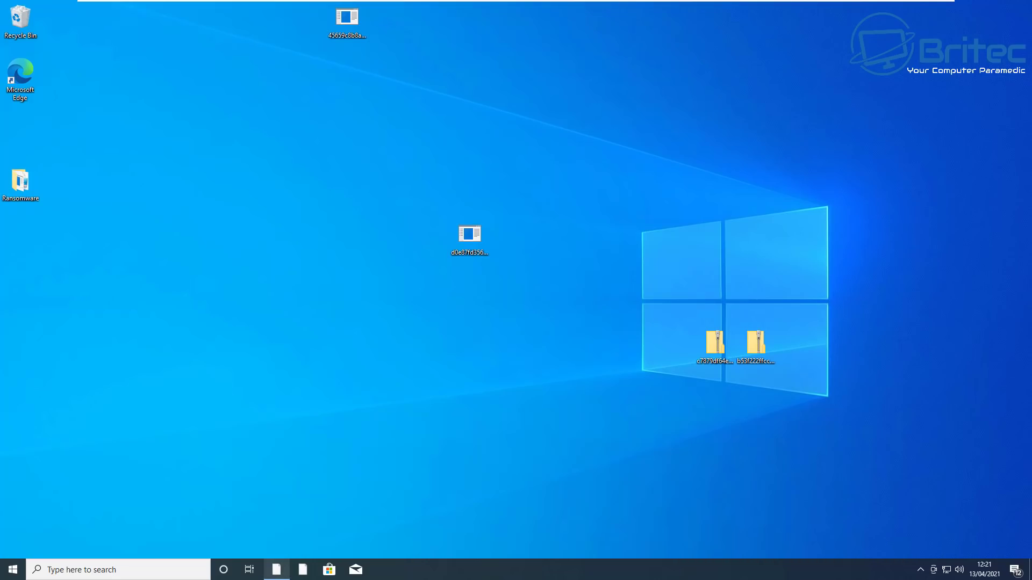
{"action": "mouse_move", "coordinate": [276, 570]}
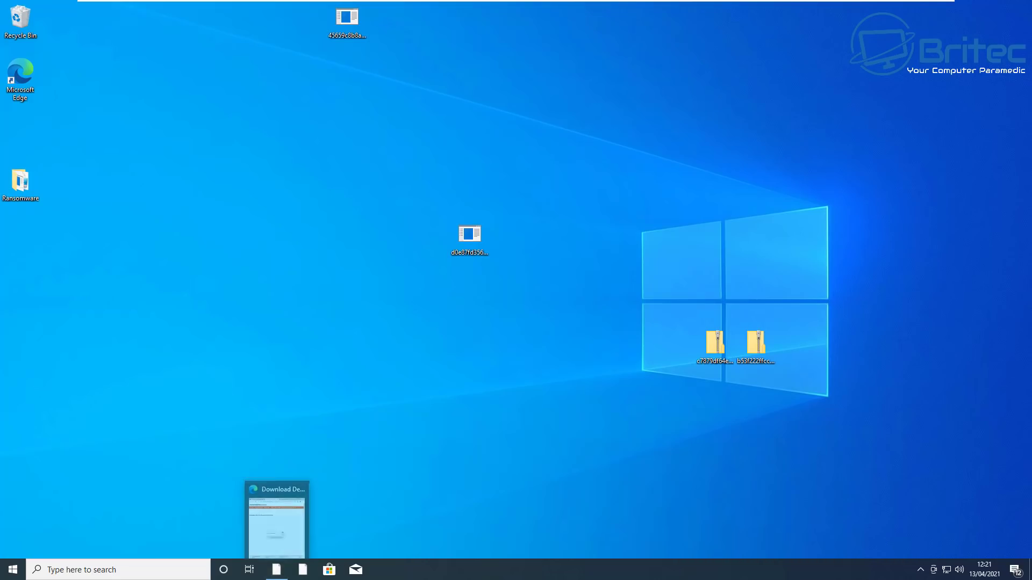
{"action": "mouse_move", "coordinate": [714, 342]}
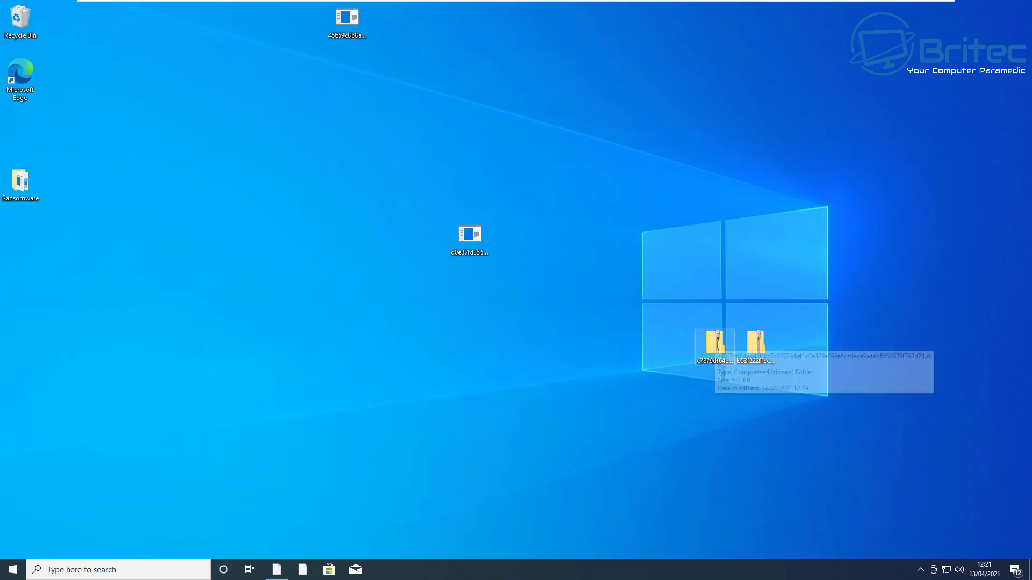
{"action": "left_click", "coordinate": [346, 19]}
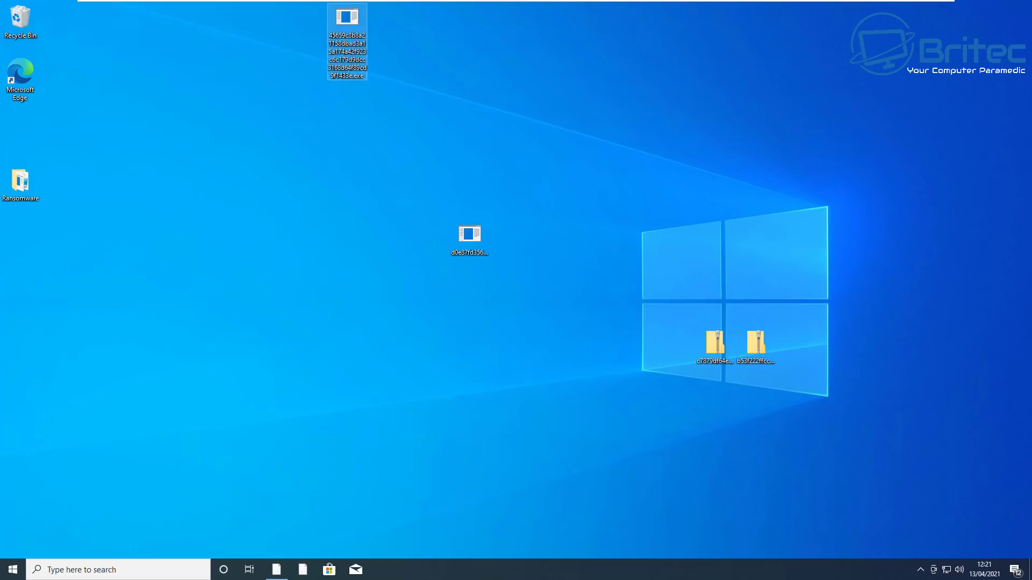
Try copying the file out of the c7879df… zip to the desktop; dismiss the failure
{"action": "double_click", "coordinate": [715, 343]}
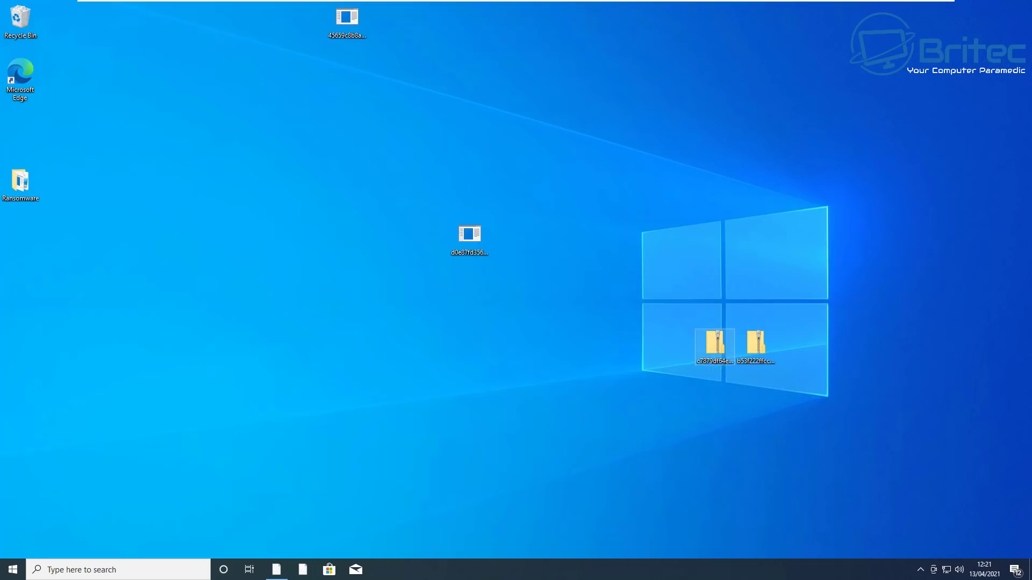
{"action": "left_click_drag", "start_coordinate": [371, 186], "coordinate": [618, 86]}
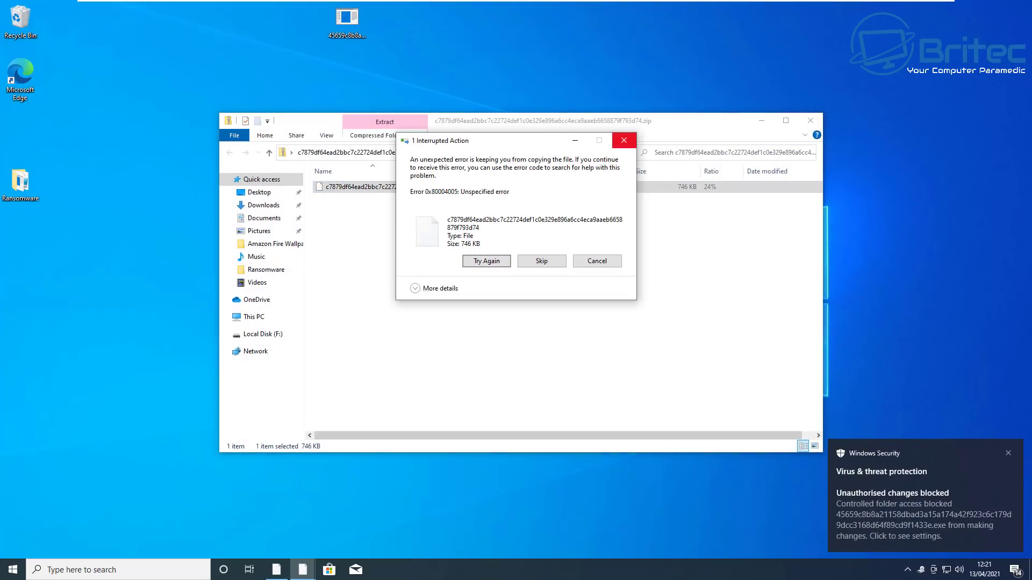
{"action": "key", "text": "Escape"}
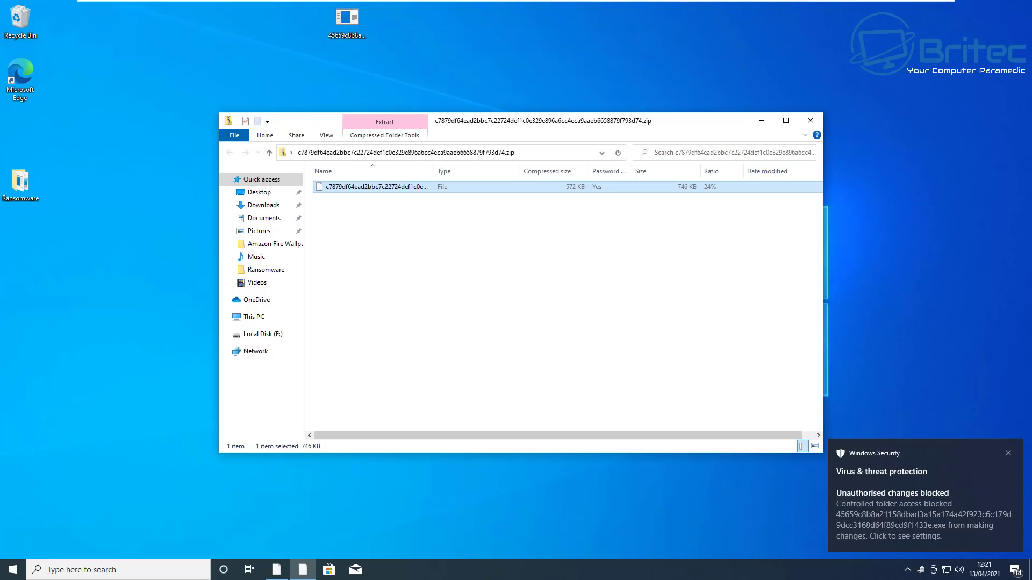
{"action": "left_click", "coordinate": [809, 120]}
Try extracting the nested 5290225986469888.zip from the b53f222… zip; acknowledge the error
{"action": "double_click", "coordinate": [753, 344]}
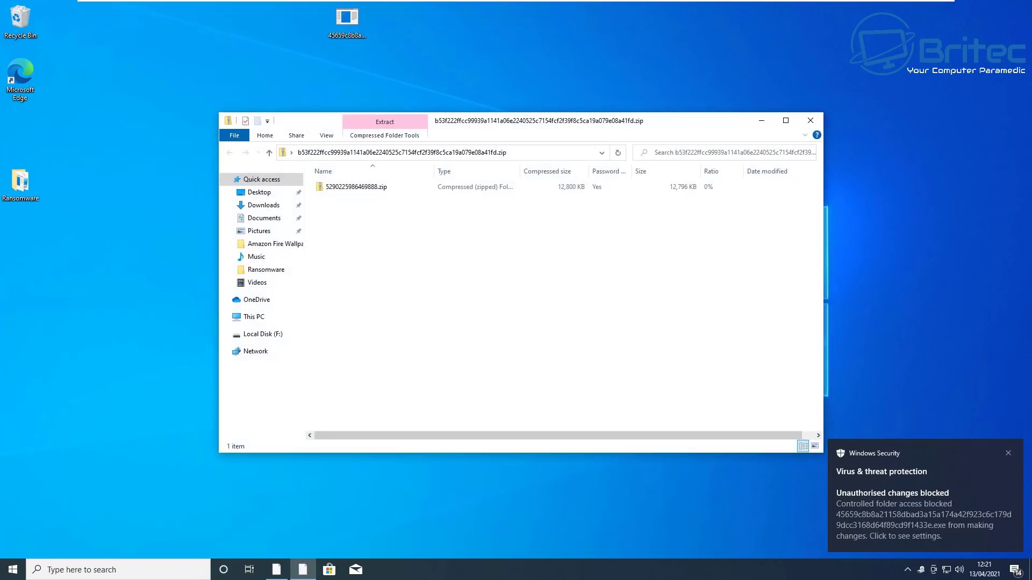
{"action": "double_click", "coordinate": [356, 186]}
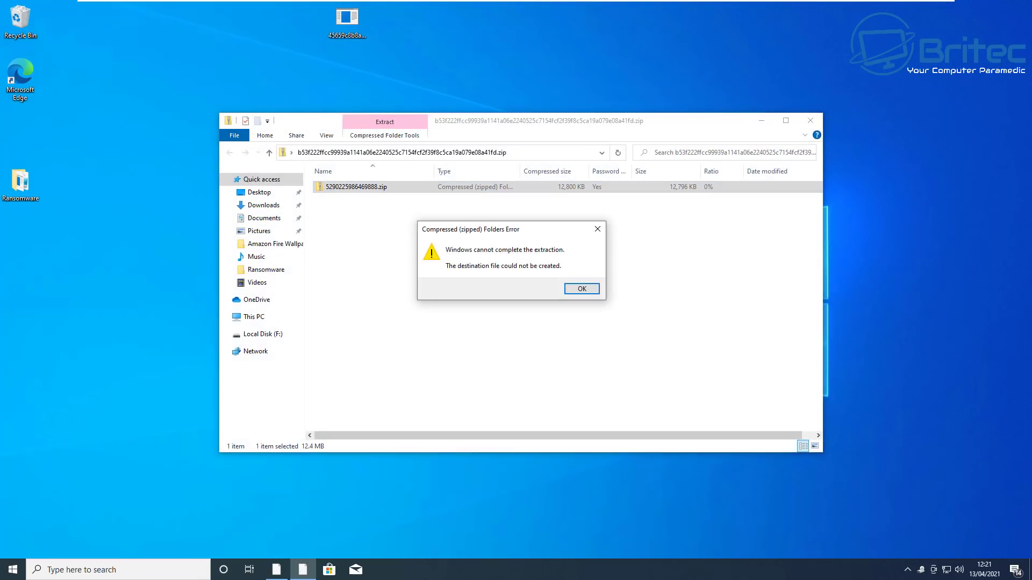
{"action": "left_click", "coordinate": [582, 289]}
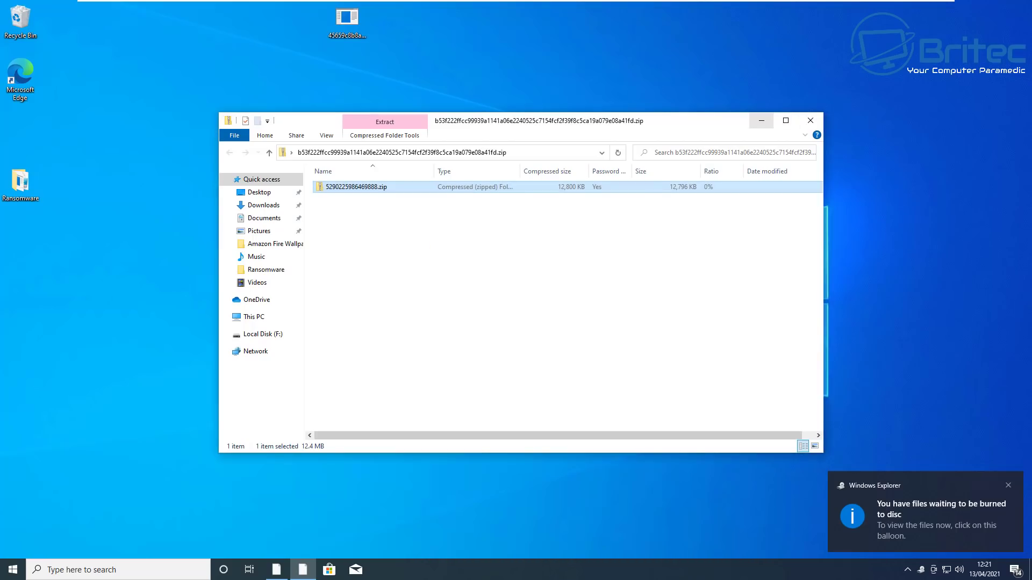
{"action": "left_click", "coordinate": [810, 120]}
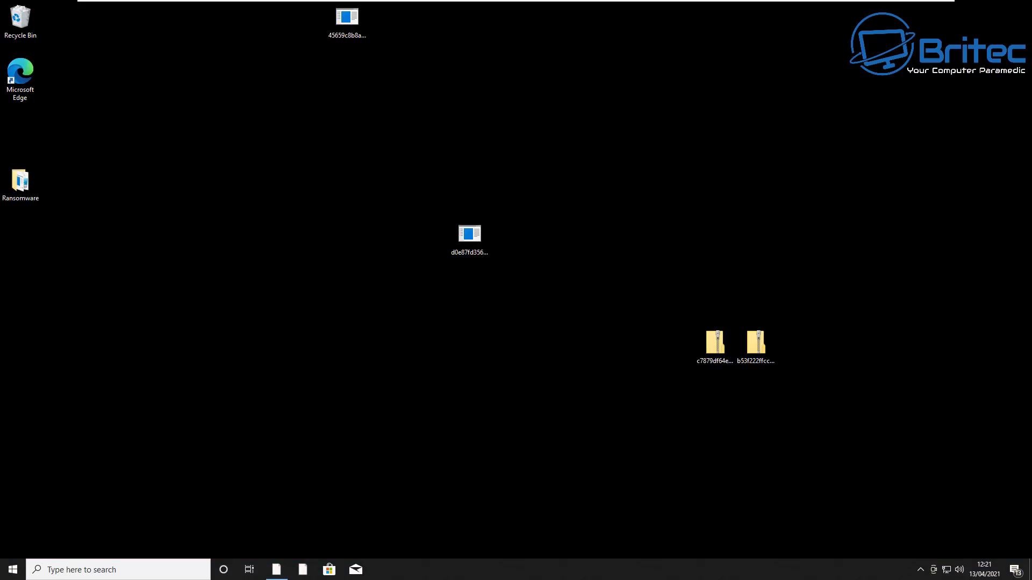
Select the b53f222… zip, try the missing taskbar item, and choose No to keep it
{"action": "left_click", "coordinate": [756, 344]}
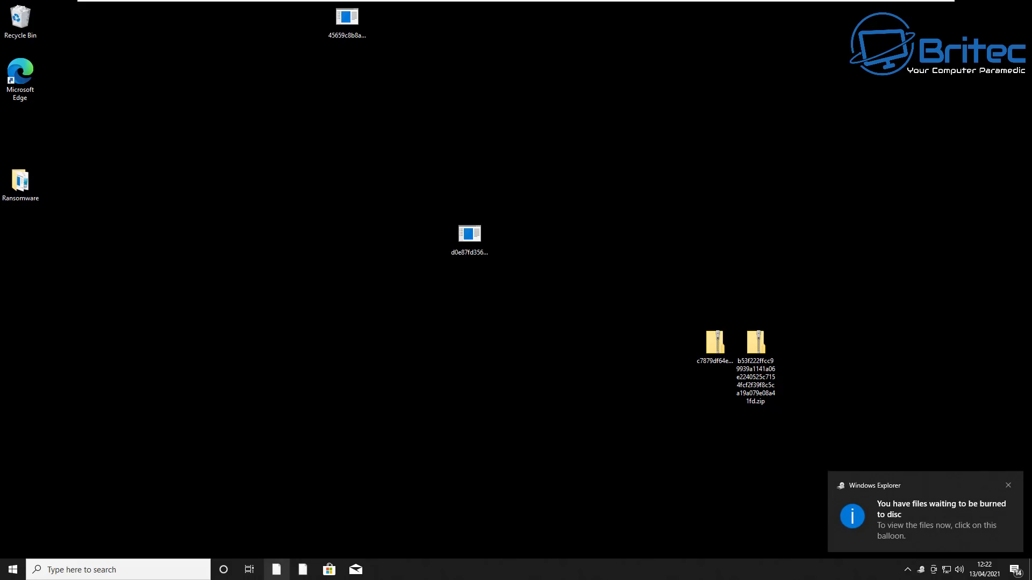
{"action": "left_click", "coordinate": [276, 570]}
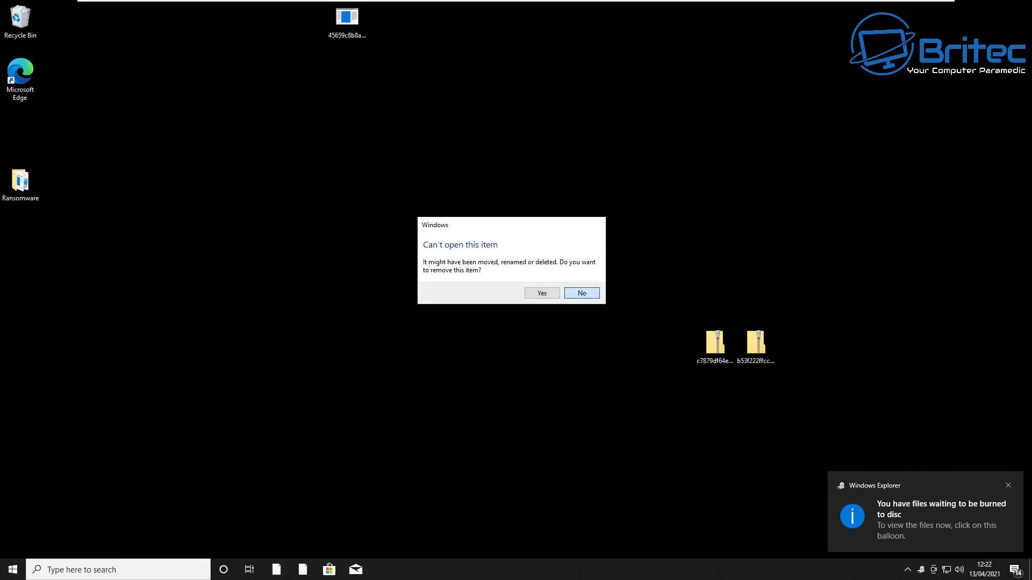
{"action": "left_click", "coordinate": [582, 293]}
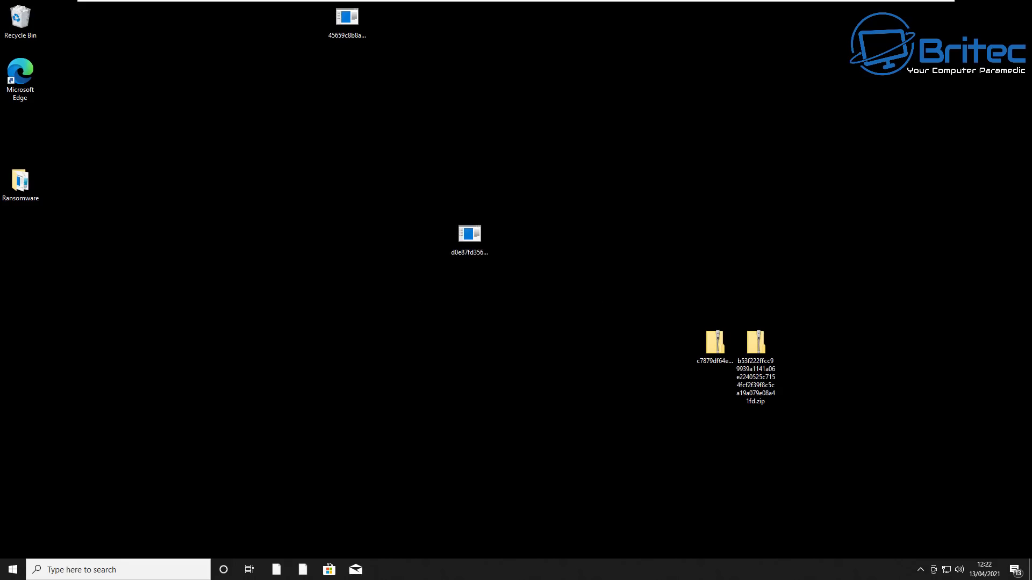
Open Ransomware, go to Pictures > Amazon Fire Wallpapers, and maximize the folder window
{"action": "double_click", "coordinate": [20, 183]}
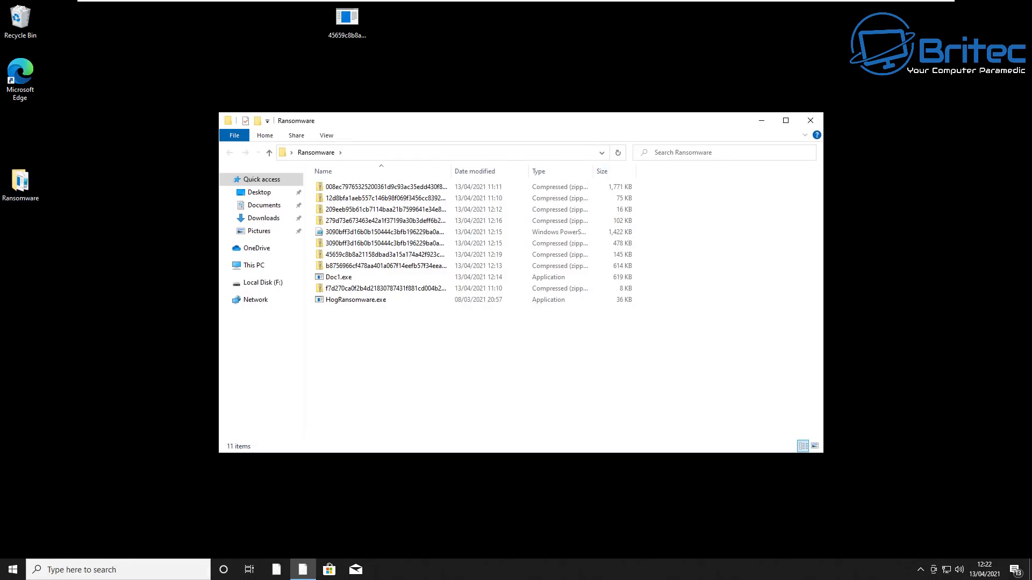
{"action": "left_click", "coordinate": [258, 230]}
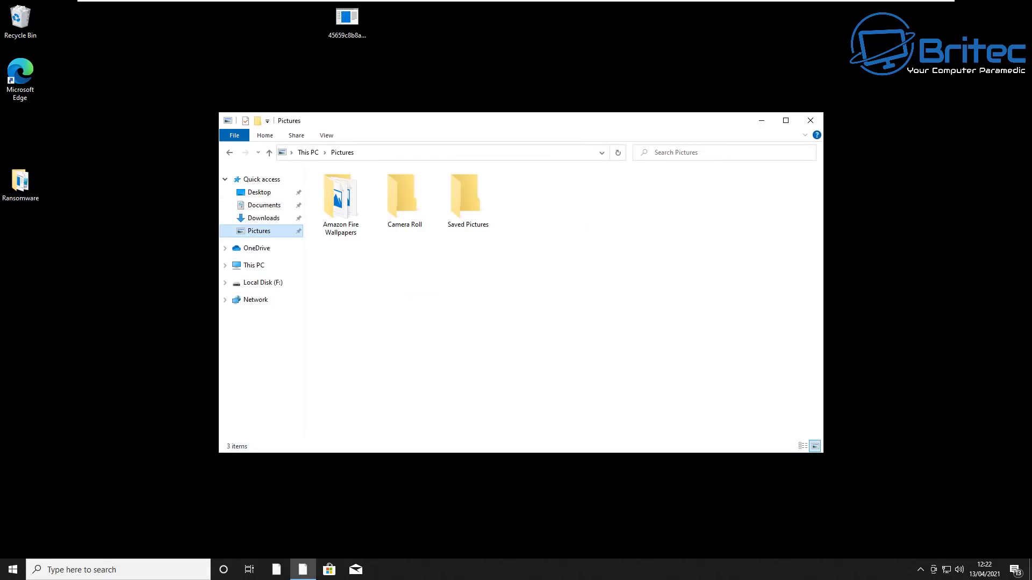
{"action": "double_click", "coordinate": [340, 202]}
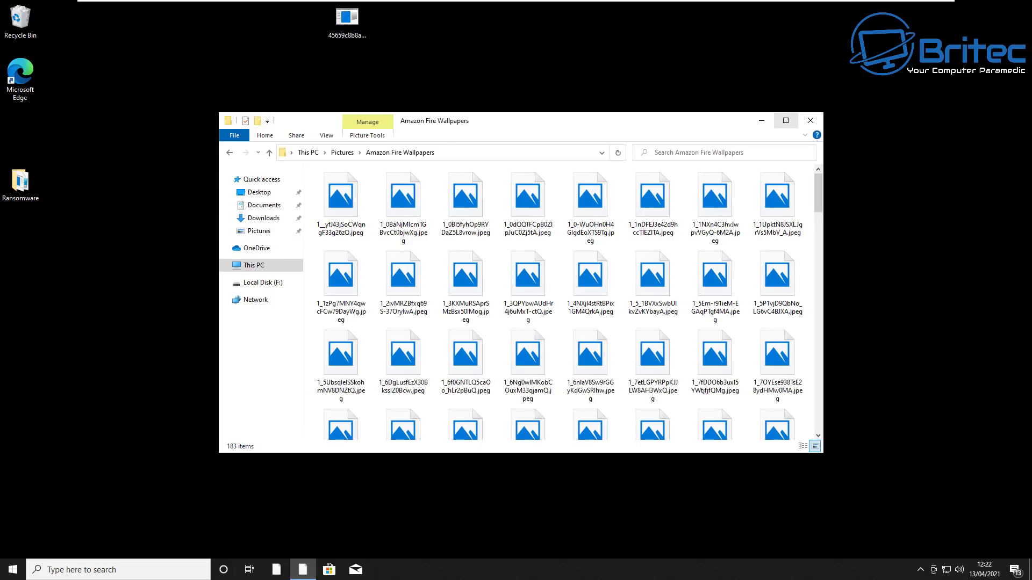
{"action": "left_click", "coordinate": [786, 120]}
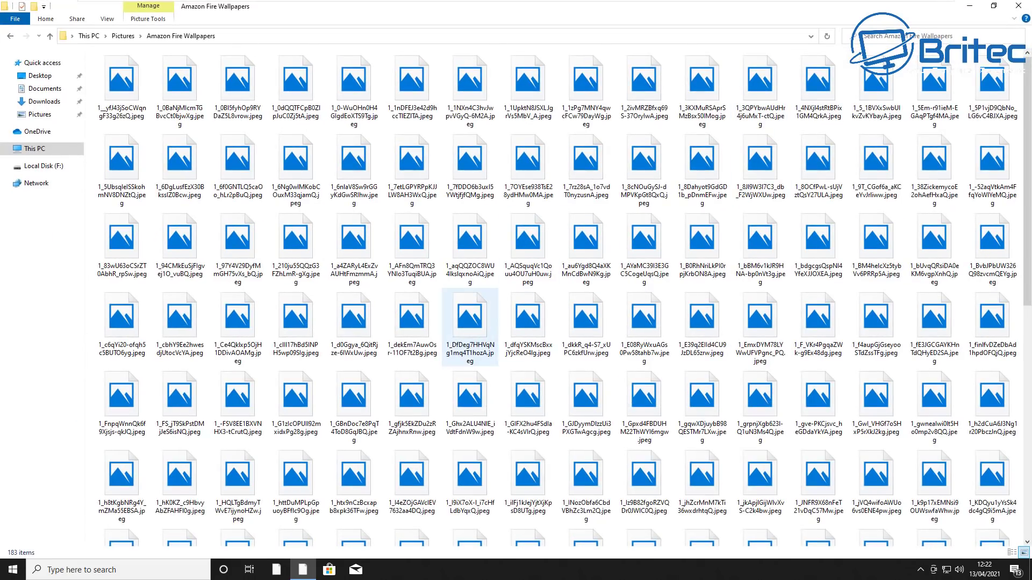
{"action": "scroll", "coordinate": [470, 328], "scroll_direction": "down", "scroll_amount": 5}
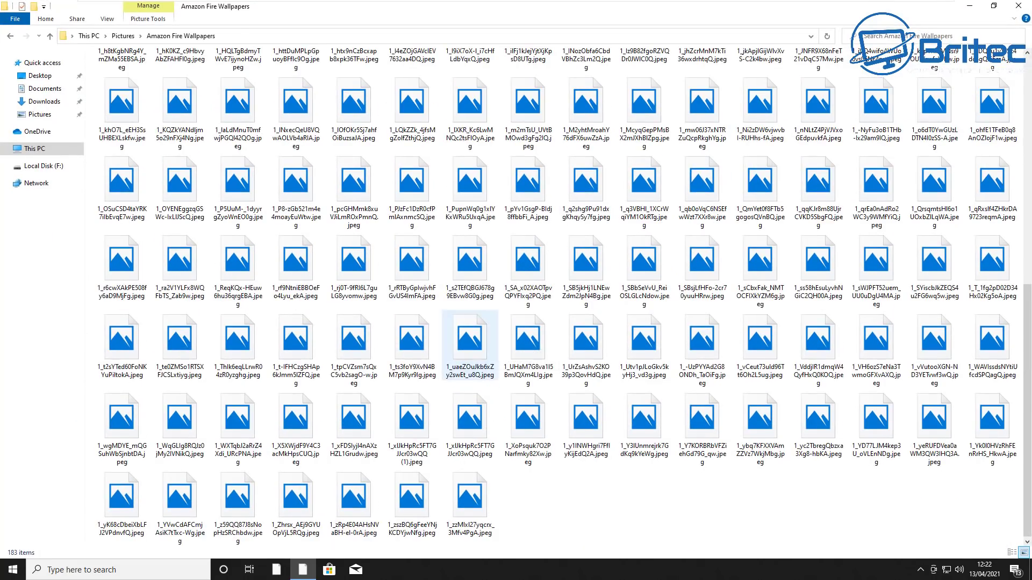
{"action": "scroll", "coordinate": [469, 344], "scroll_direction": "up", "scroll_amount": 5}
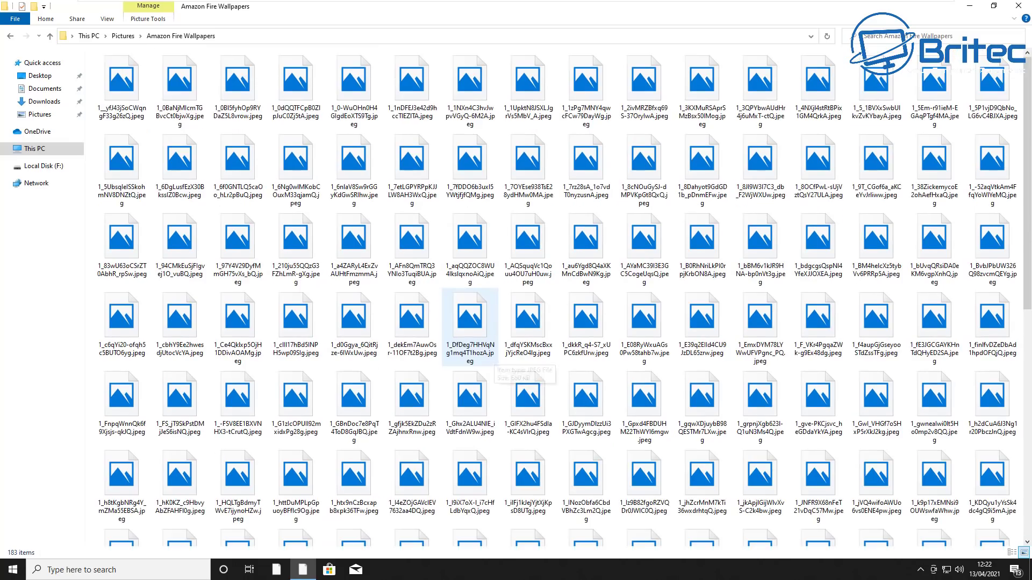
Try opening 1_7fDDO6b3uxI5YWtjfjfQMg.jpeg and three other wallpapers in Photos; none open
{"action": "double_click", "coordinate": [470, 161]}
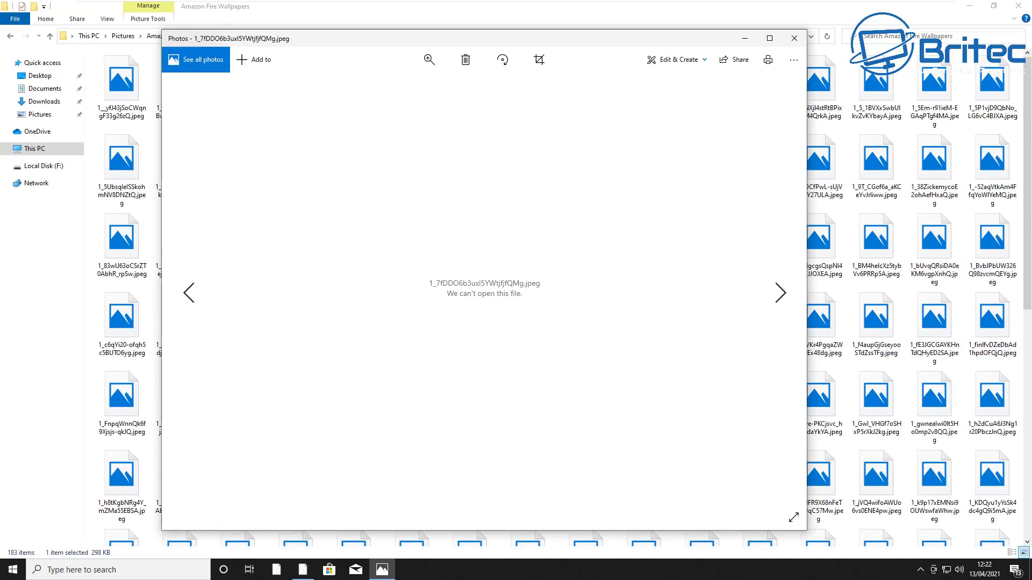
{"action": "left_click", "coordinate": [794, 37]}
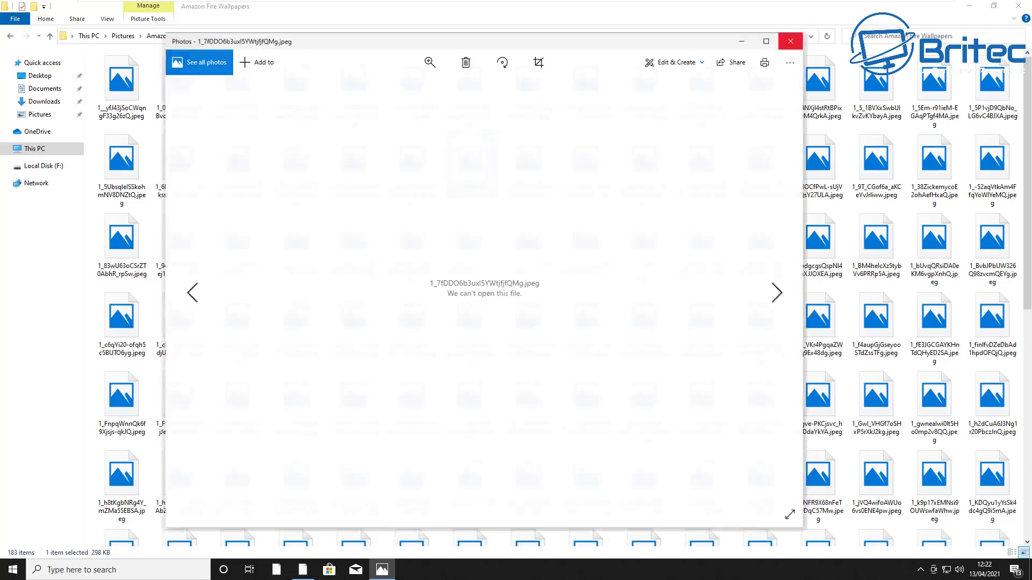
{"action": "left_click", "coordinate": [702, 322]}
{"action": "double_click", "coordinate": [702, 322]}
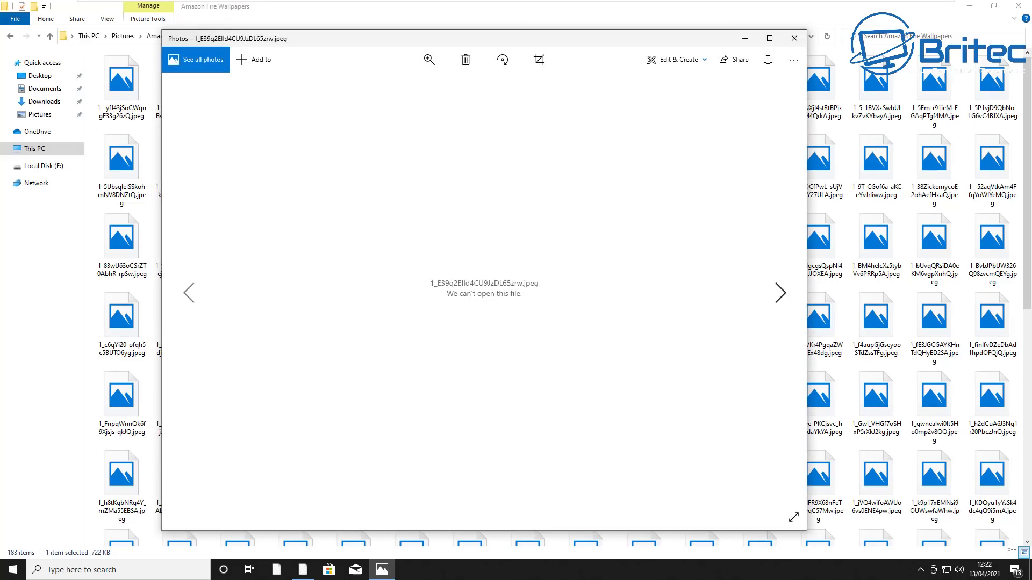
{"action": "left_click", "coordinate": [792, 37]}
{"action": "double_click", "coordinate": [875, 323]}
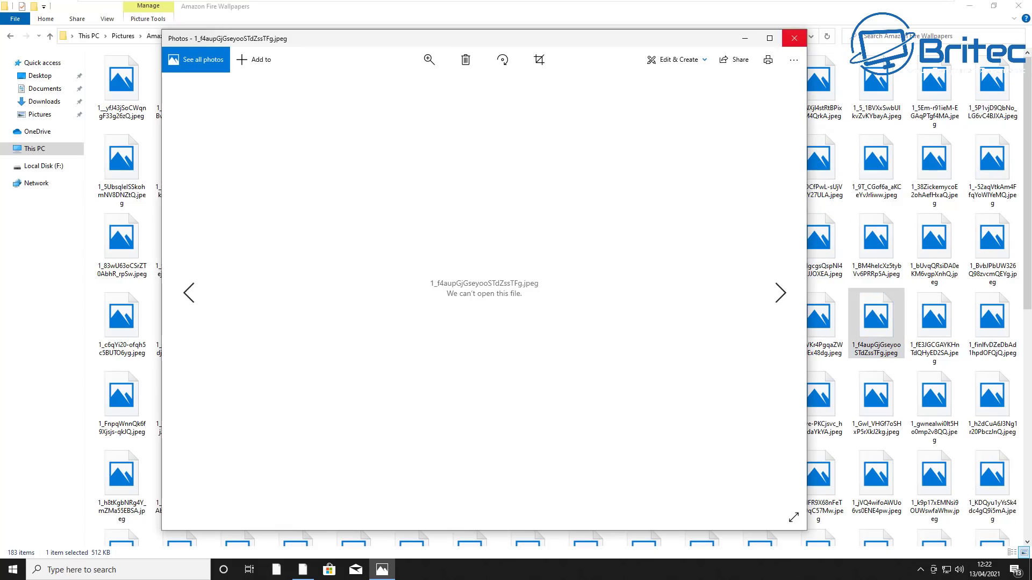
{"action": "left_click", "coordinate": [794, 37]}
{"action": "left_click", "coordinate": [122, 161]}
{"action": "double_click", "coordinate": [179, 161]}
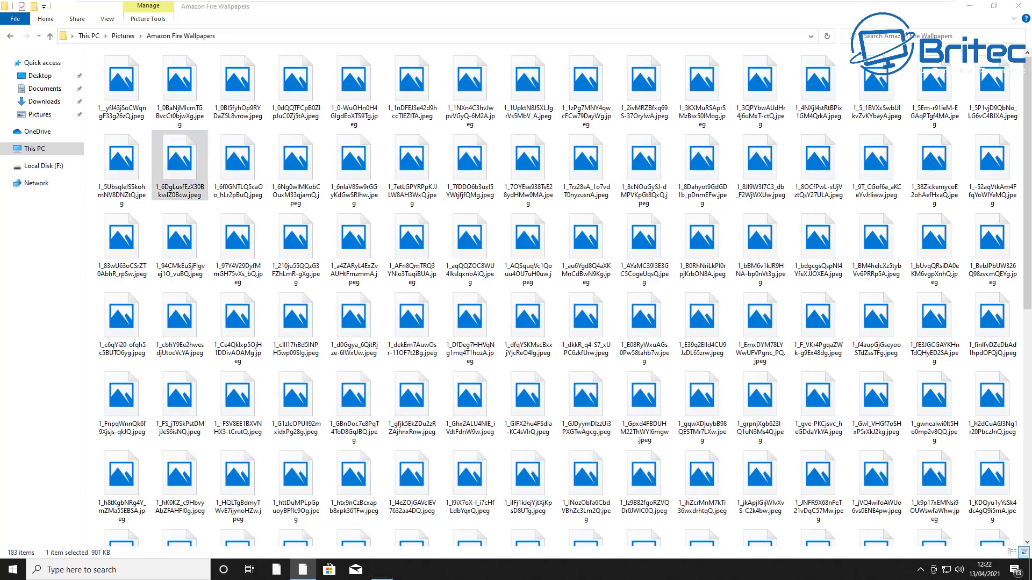
{"action": "left_click", "coordinate": [794, 38]}
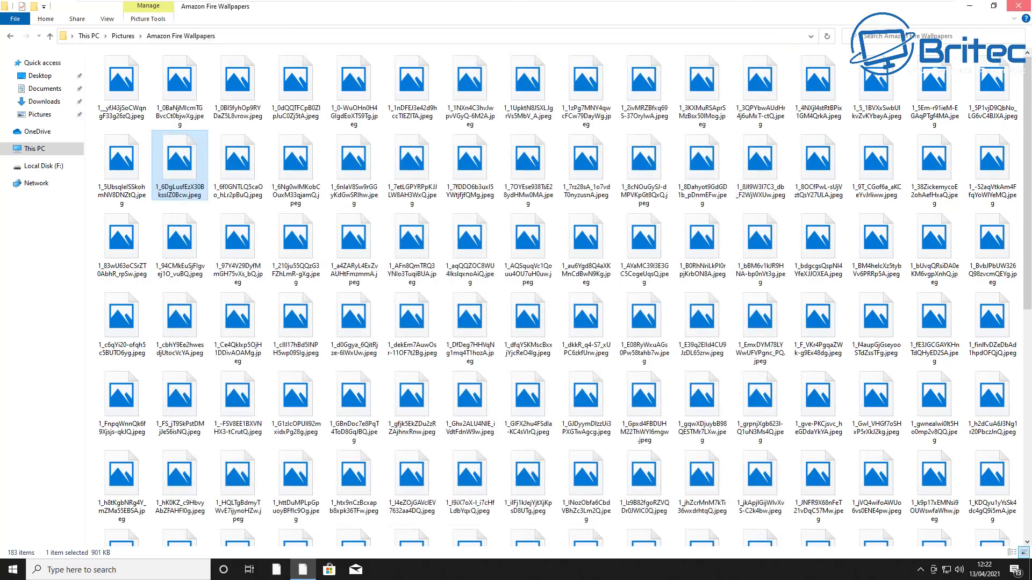
{"action": "left_click", "coordinate": [1018, 6]}
Open the b53f222… zip and try opening the inner 5290225986469888.zip, which errors
{"action": "double_click", "coordinate": [755, 344]}
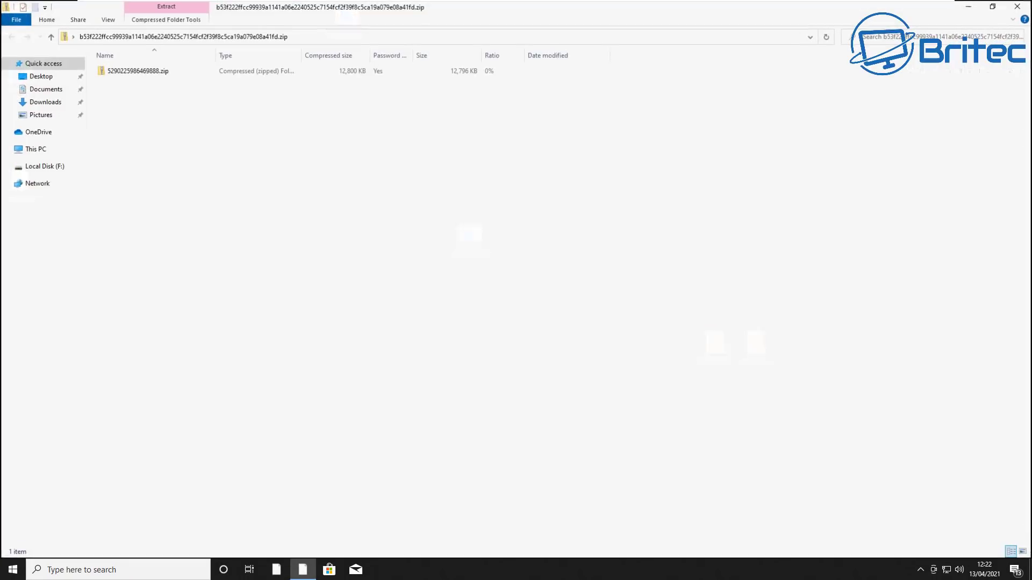
{"action": "double_click", "coordinate": [137, 70]}
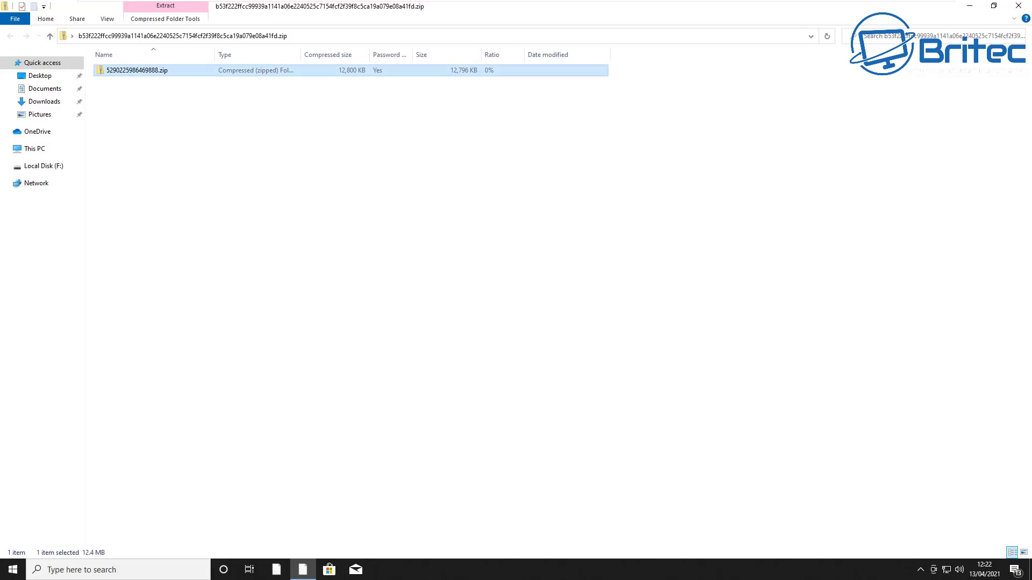
{"action": "key", "text": "Return"}
{"action": "right_click", "coordinate": [156, 70]}
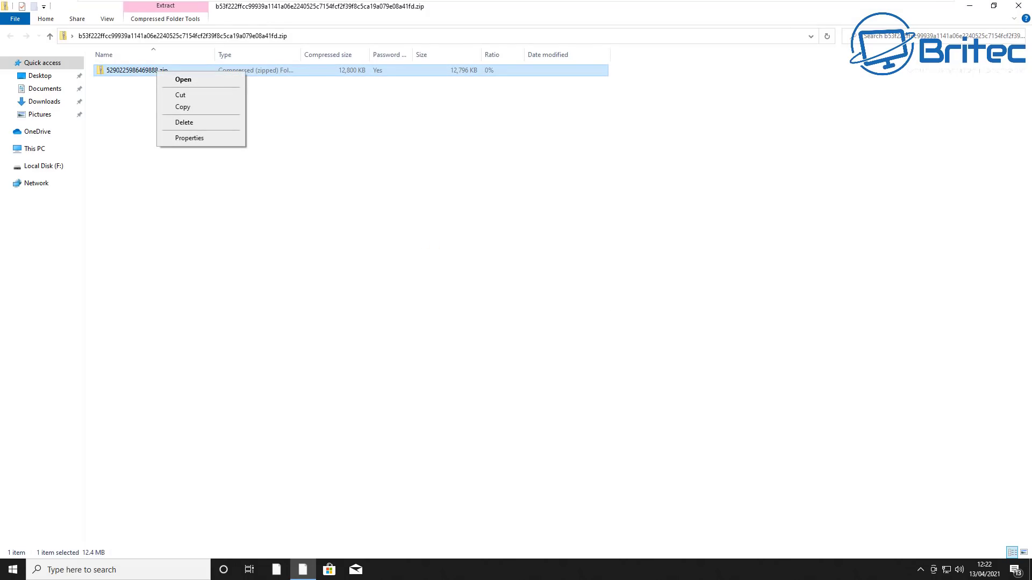
{"action": "key", "text": "super+d"}
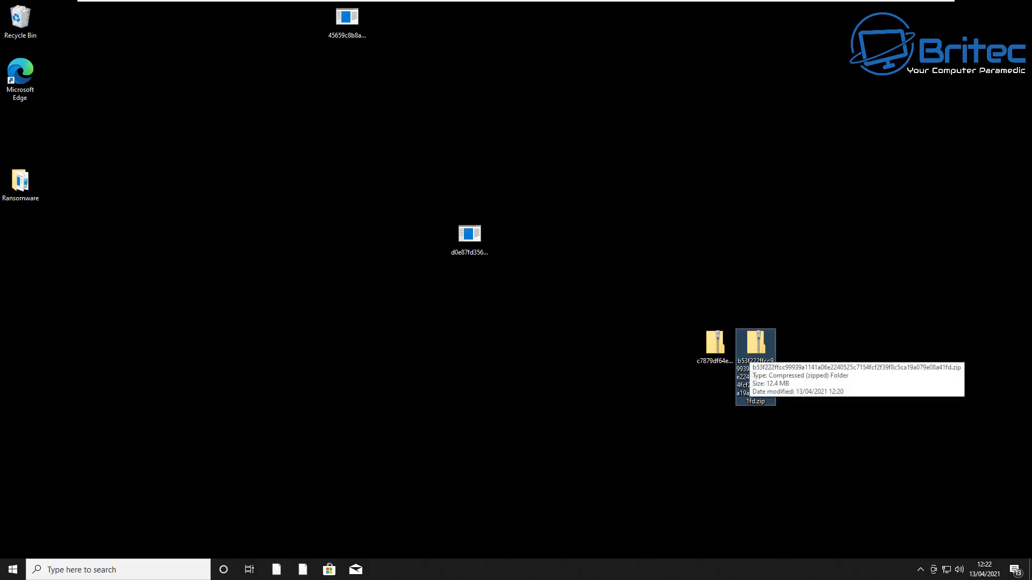
{"action": "left_click_drag", "start_coordinate": [755, 347], "coordinate": [796, 293]}
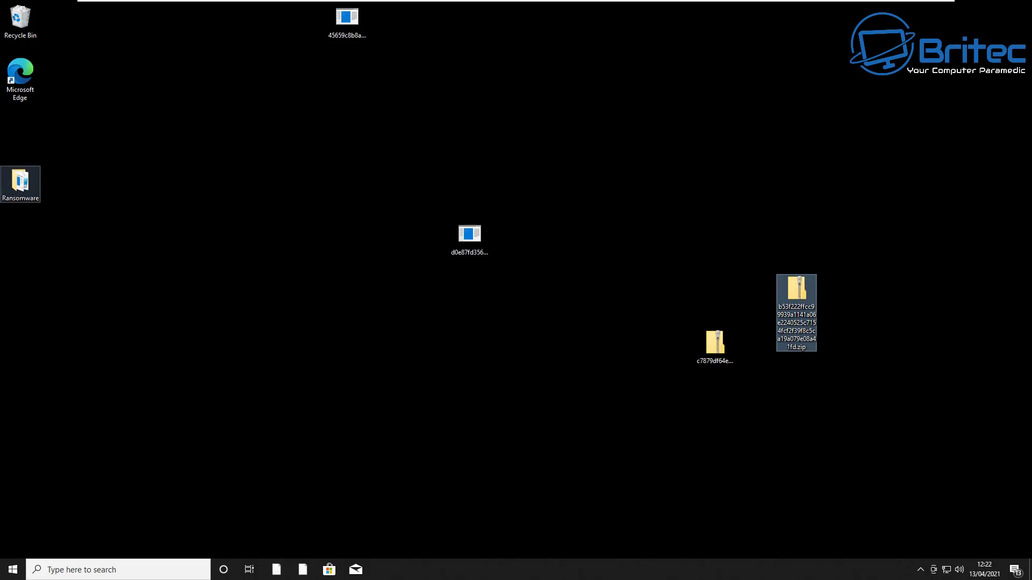
Run HogRansomware.exe and Doc1.exe from the Ransomware folder, dismissing both errors, then close it
{"action": "double_click", "coordinate": [20, 182]}
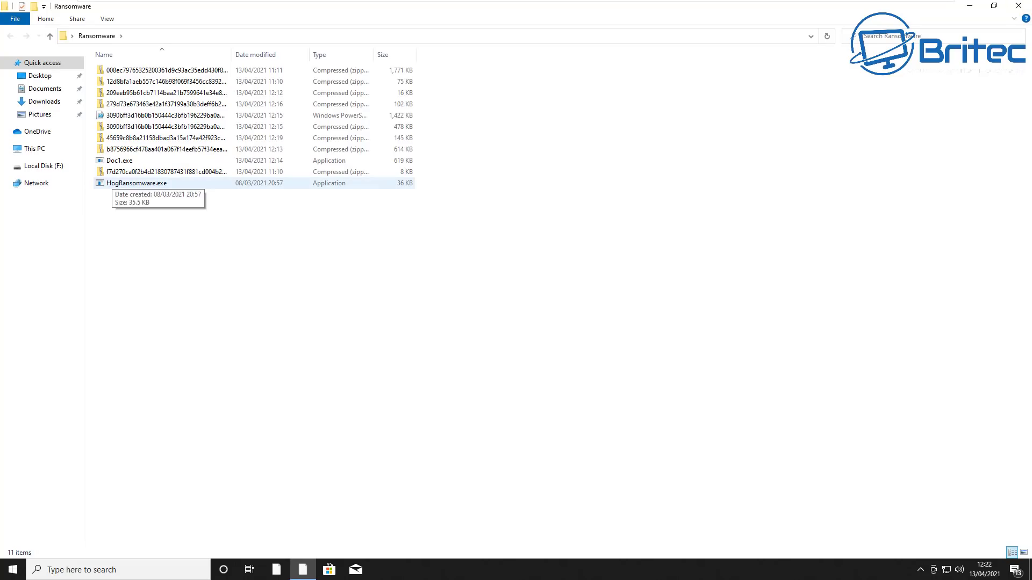
{"action": "double_click", "coordinate": [137, 183]}
{"action": "left_click", "coordinate": [582, 282]}
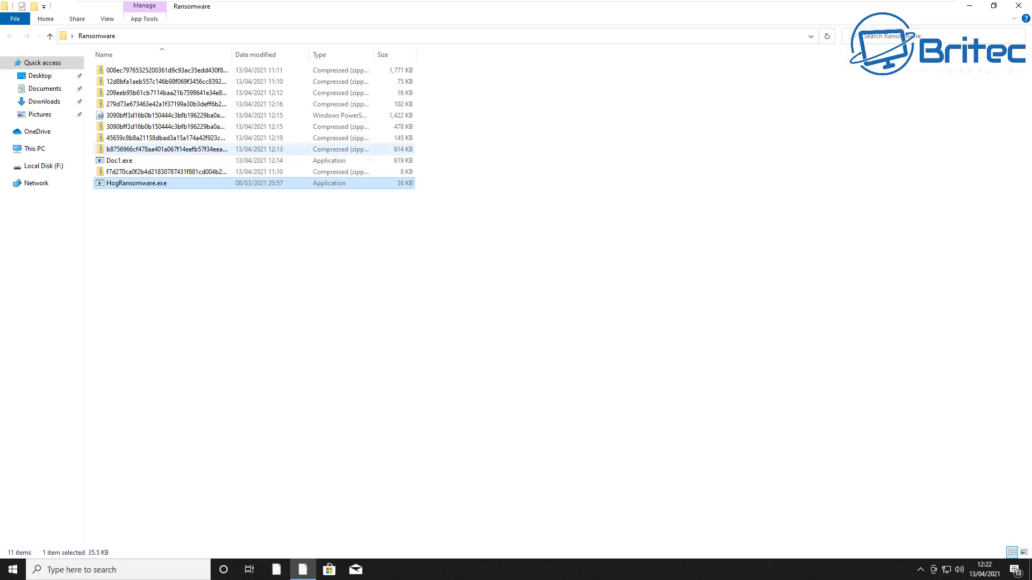
{"action": "double_click", "coordinate": [119, 160]}
{"action": "left_click", "coordinate": [582, 282]}
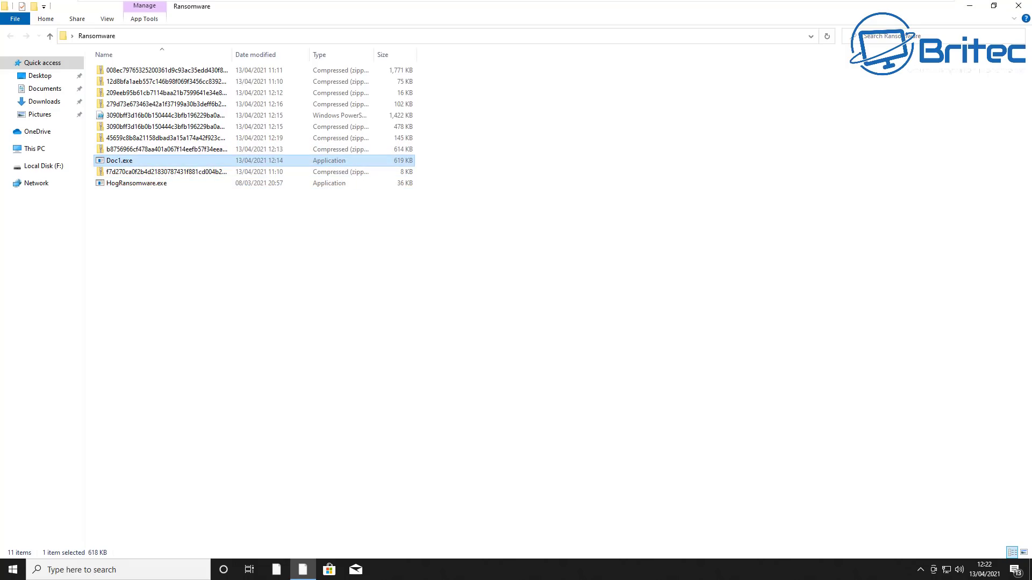
{"action": "left_click", "coordinate": [1018, 6]}
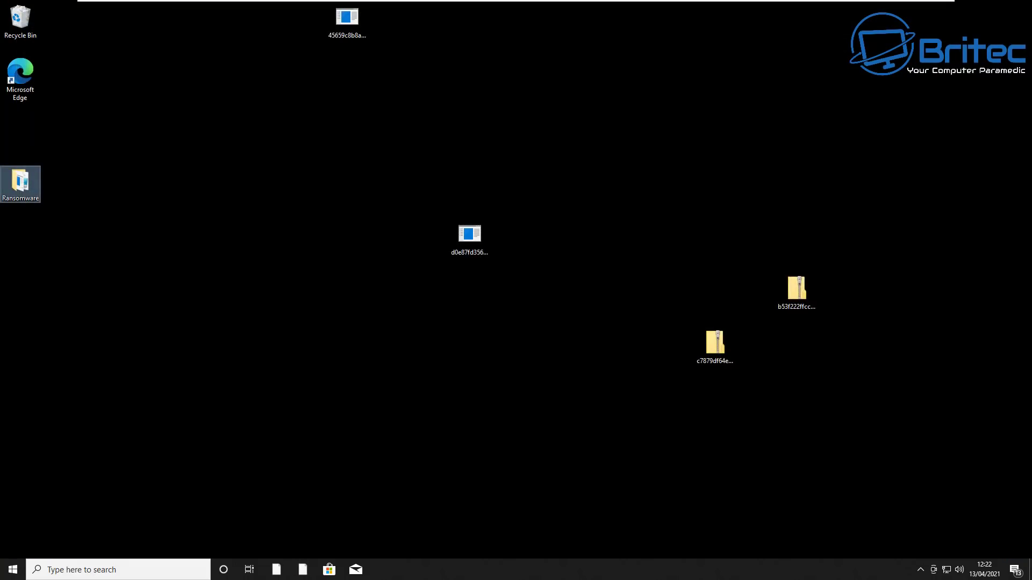
Open Pictures > Amazon Fire Wallpapers and try 1_6Ng0wIMKobCOuxM33qjamQ.jpeg in Photos
{"action": "left_click", "coordinate": [346, 18]}
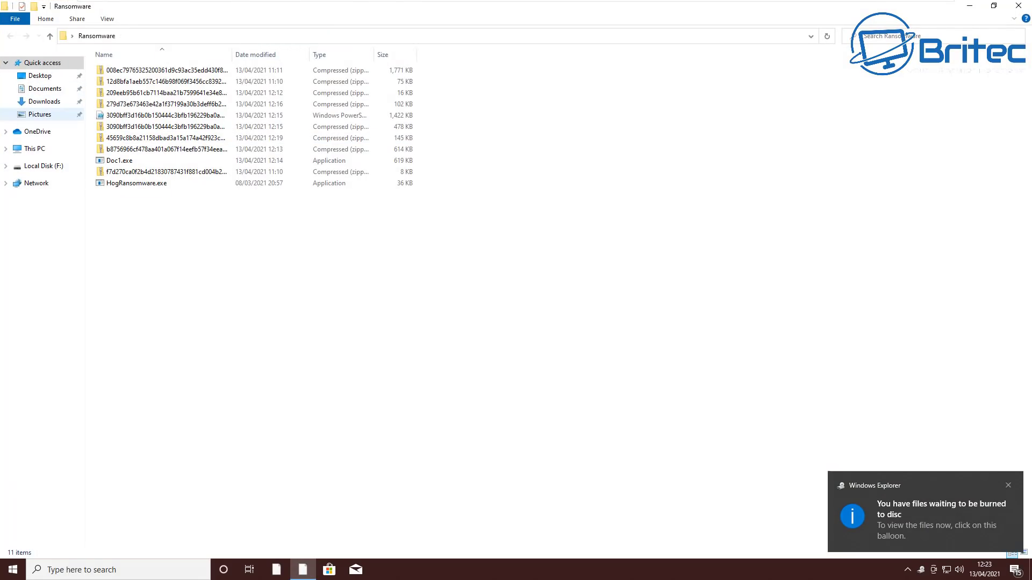
{"action": "left_click", "coordinate": [39, 114]}
{"action": "double_click", "coordinate": [122, 81]}
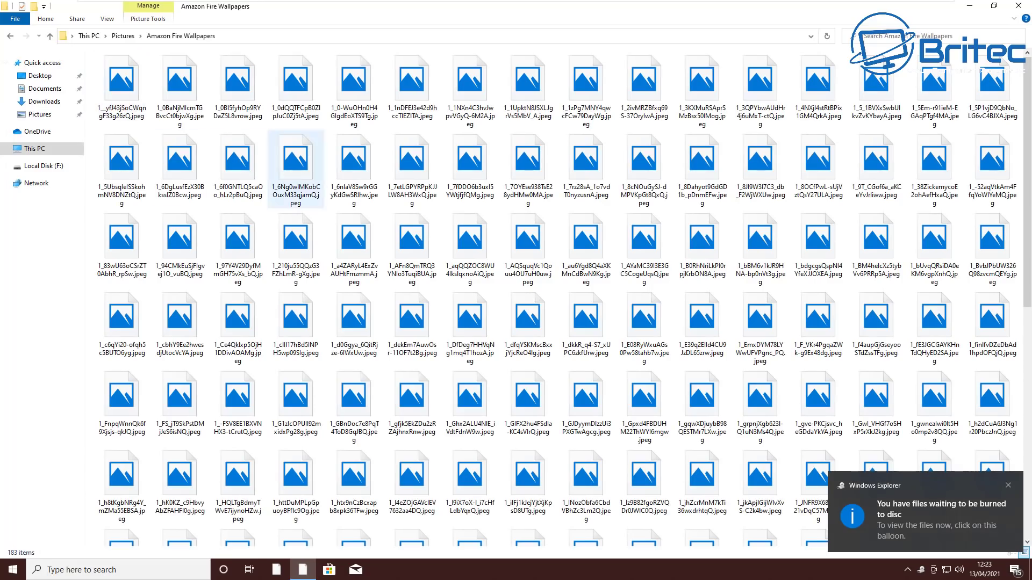
{"action": "double_click", "coordinate": [295, 159]}
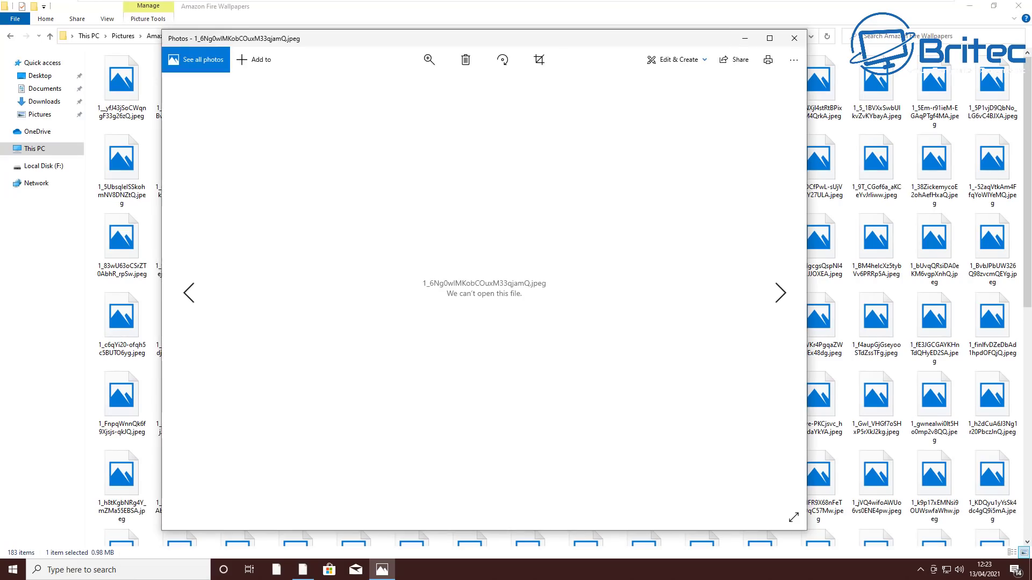
Close the failed photo and restart Windows from the Start menu's power options
{"action": "left_click", "coordinate": [794, 38]}
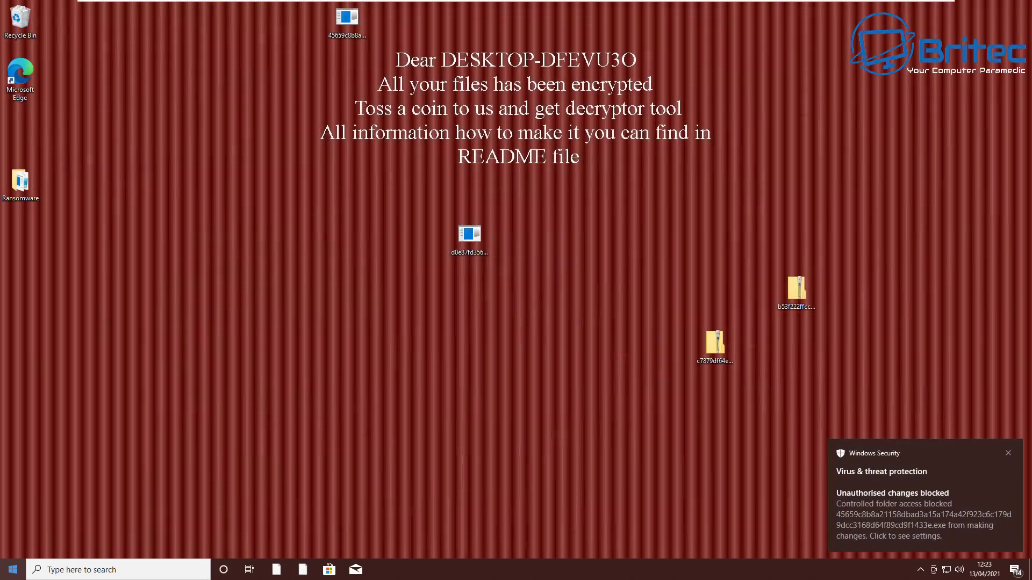
{"action": "left_click", "coordinate": [13, 569]}
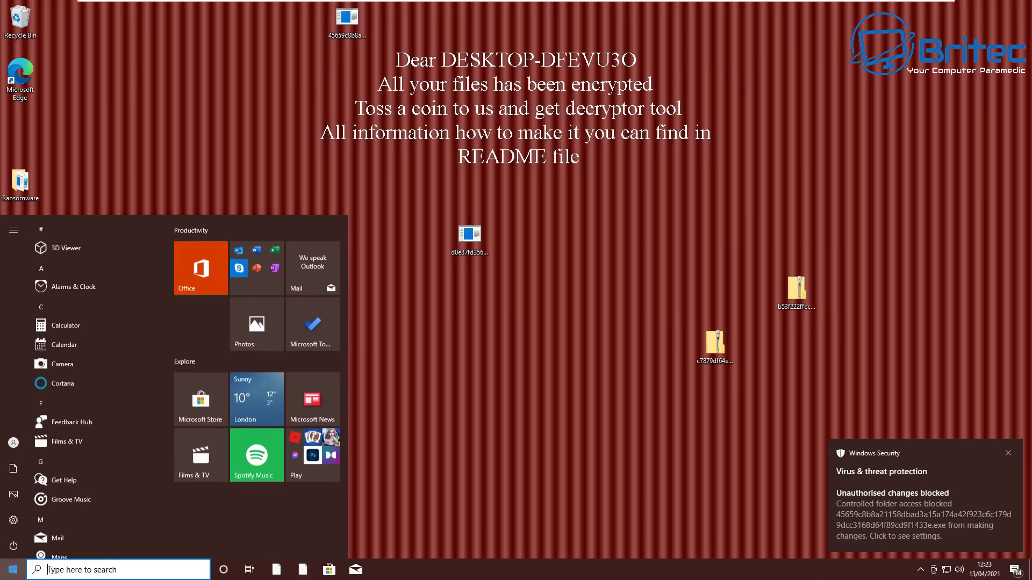
{"action": "left_click", "coordinate": [16, 546]}
{"action": "left_click", "coordinate": [32, 519]}
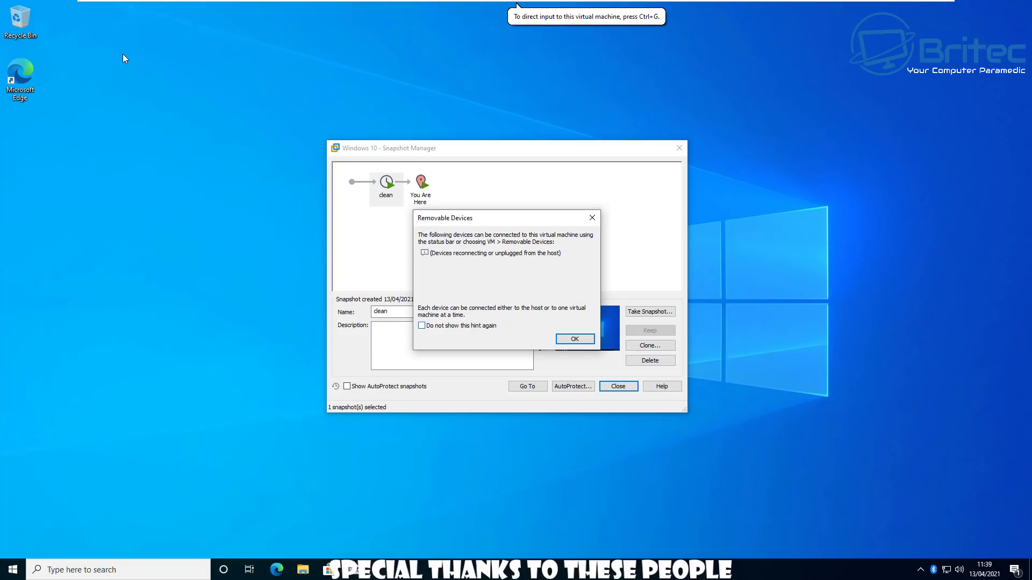
Dismiss the Removable Devices hint and close Snapshot Manager to return to the VM
{"action": "key", "text": "Return"}
{"action": "key", "text": "Return"}
{"action": "left_click", "coordinate": [441, 249]}
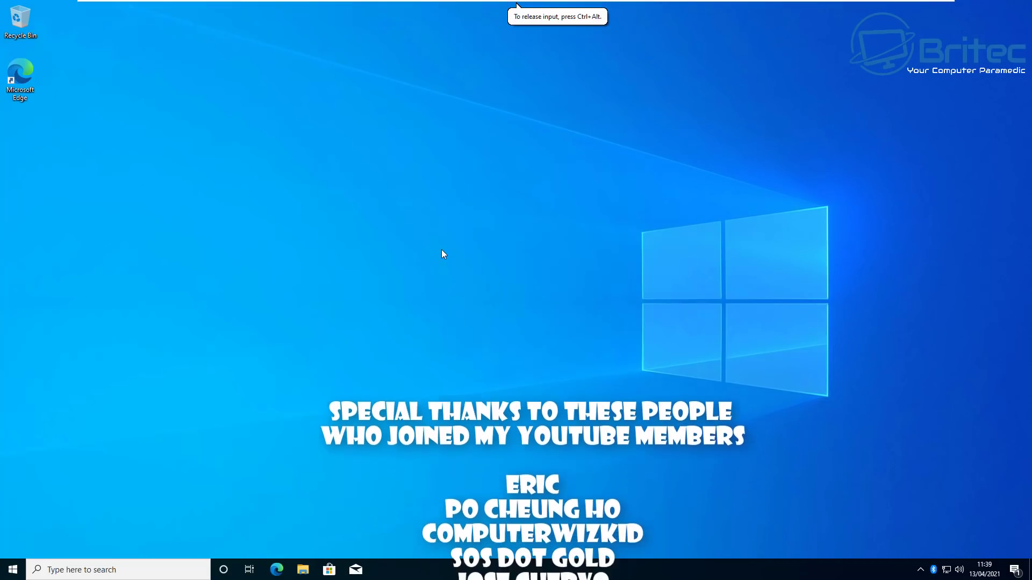